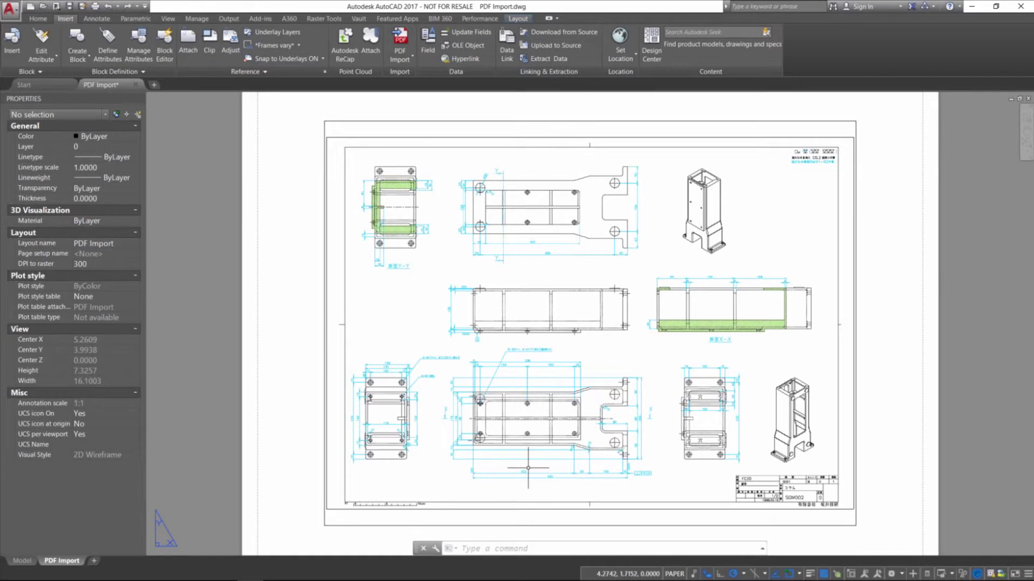
Switch to model space and fit the whole attached PDF sheet in view.
left_click(23, 561)
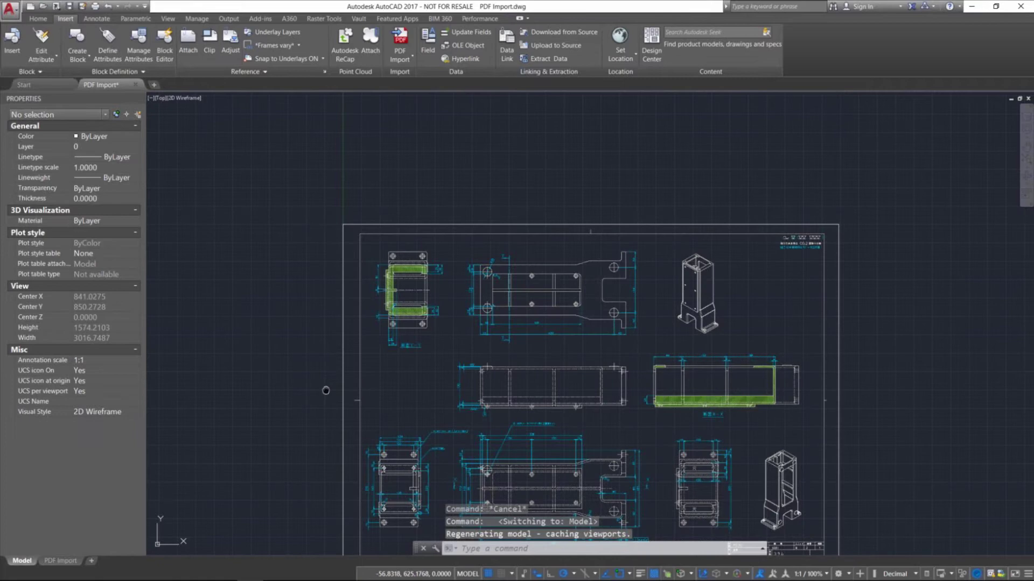
middle_click_drag(326, 364, 317, 256)
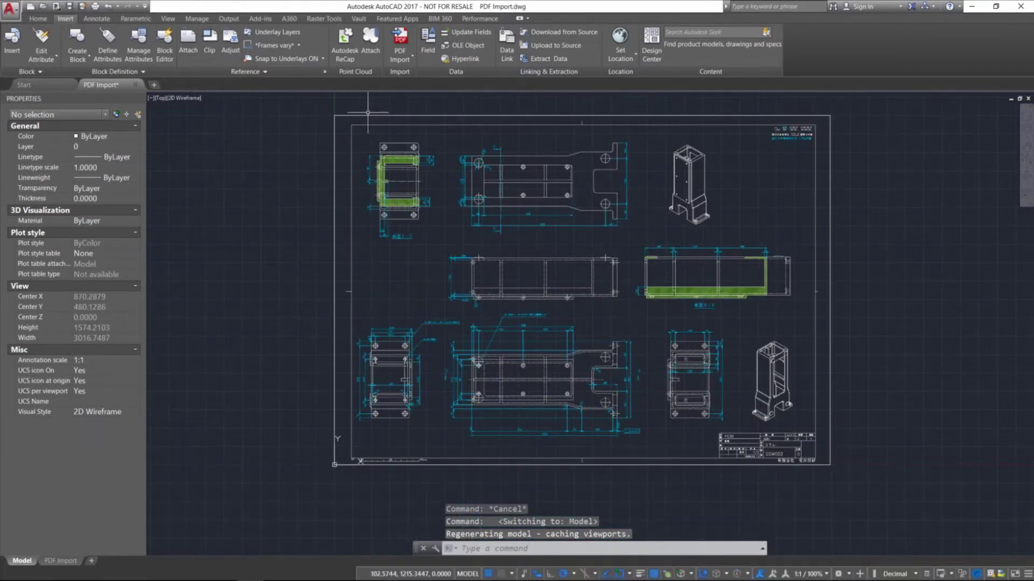
middle_click(363, 165)
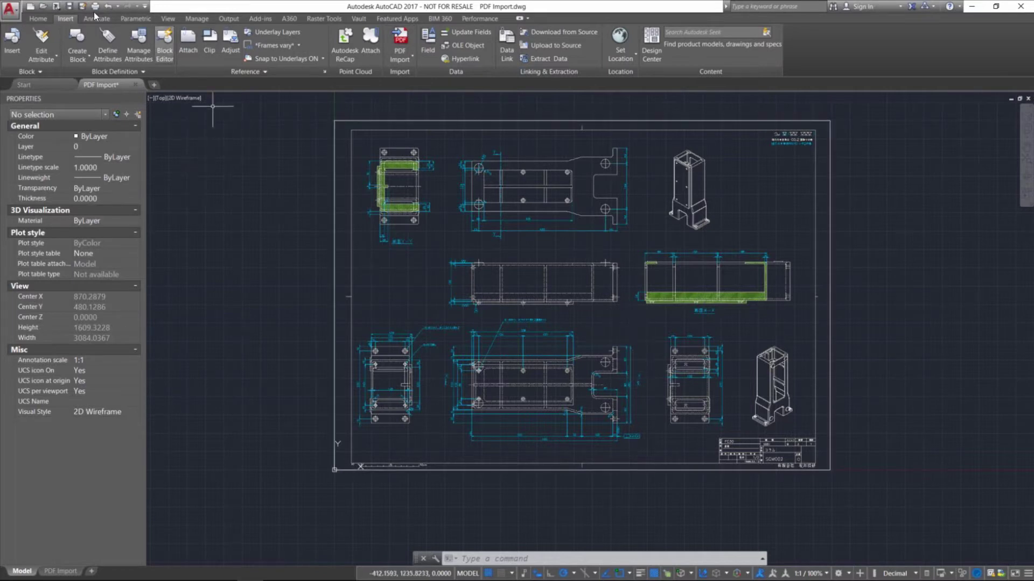
Check the layer list on the Home tab, then close it.
left_click(38, 19)
left_click(455, 32)
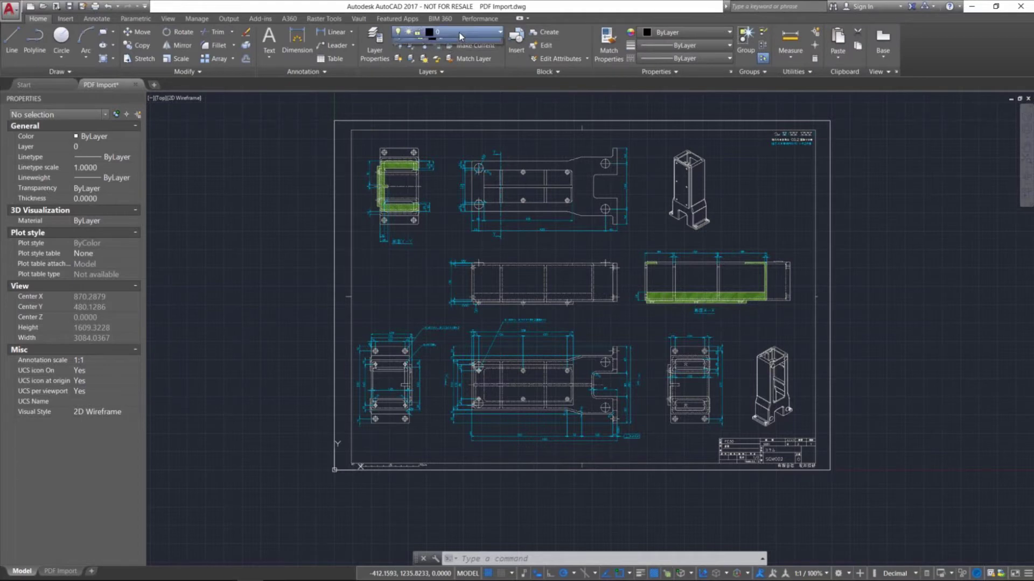
left_click(452, 31)
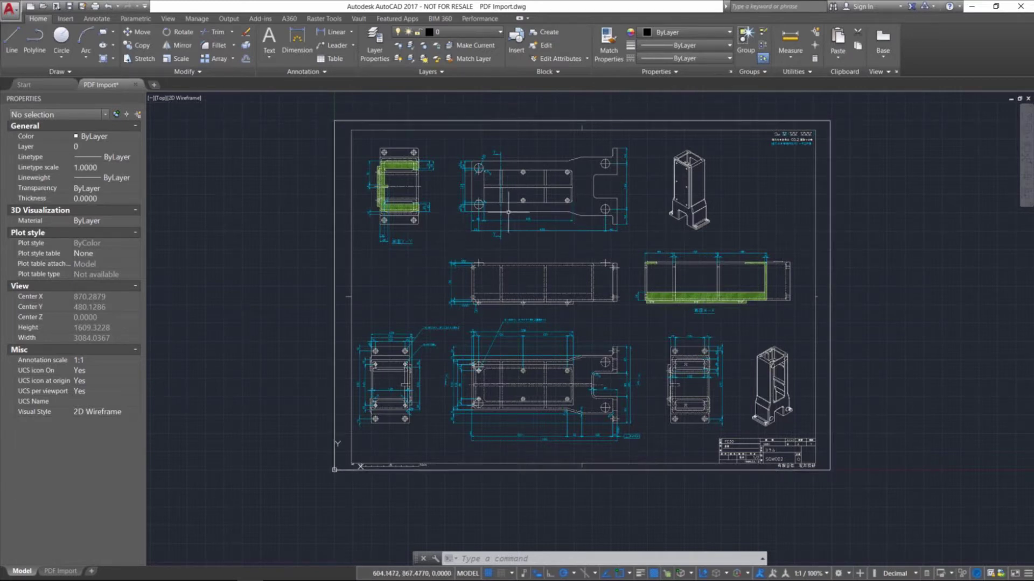
Run PDF Import on the attached PDF underlay and bring up its import settings.
left_click(65, 19)
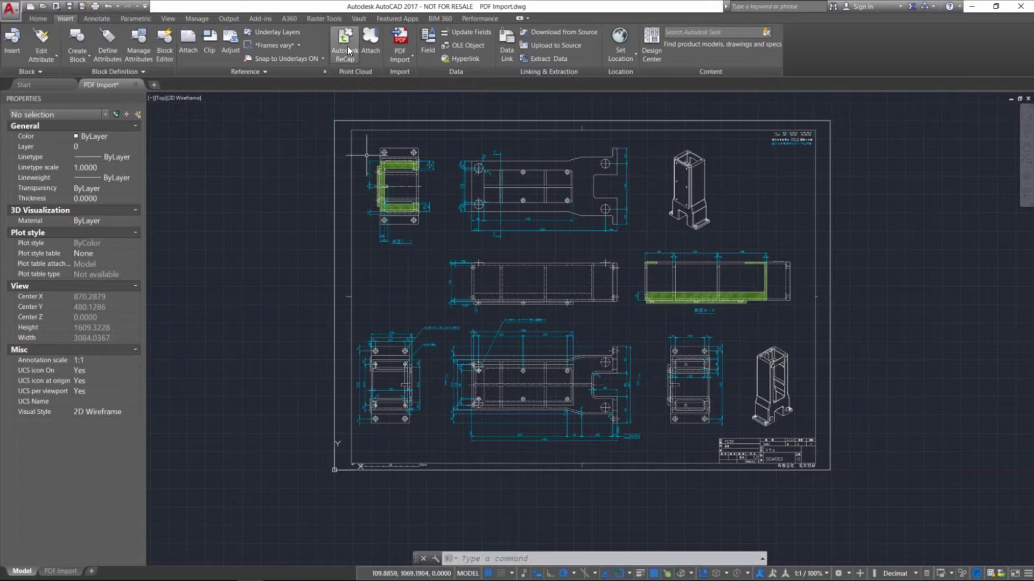
left_click(401, 45)
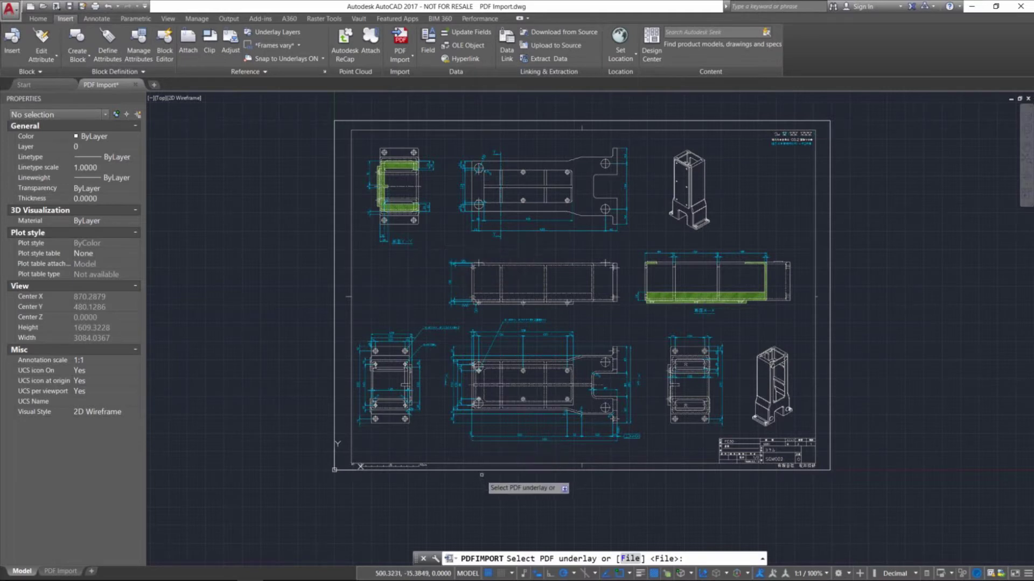
left_click(480, 472)
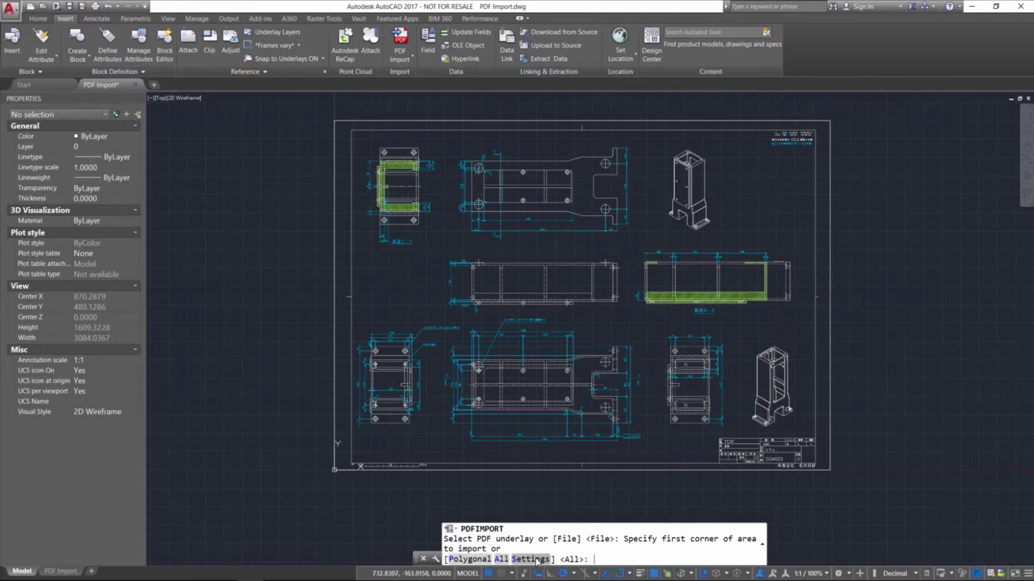
left_click(536, 561)
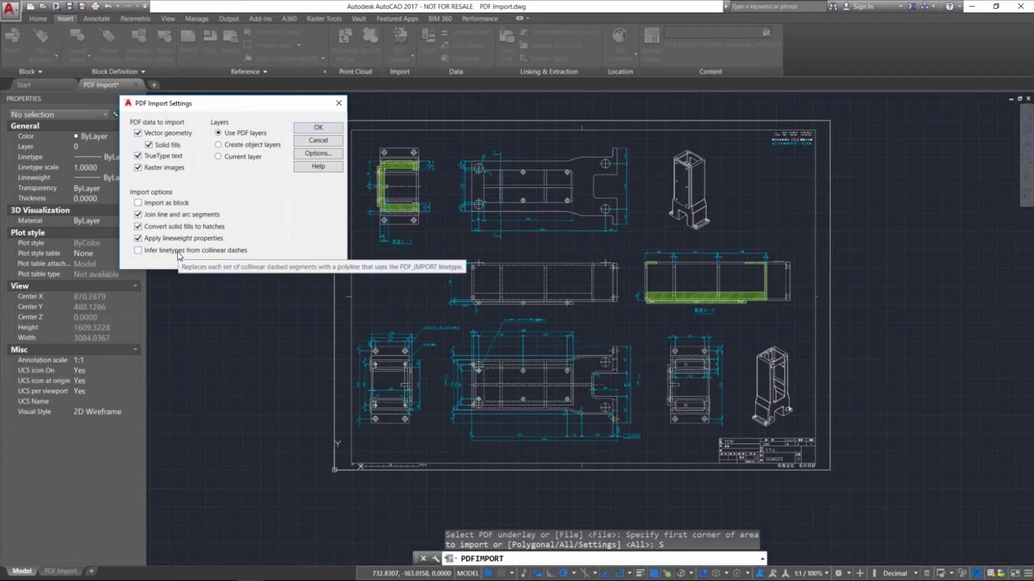
Leave Import as block off and confirm the image location in Options is PDF Images.
left_click(172, 203)
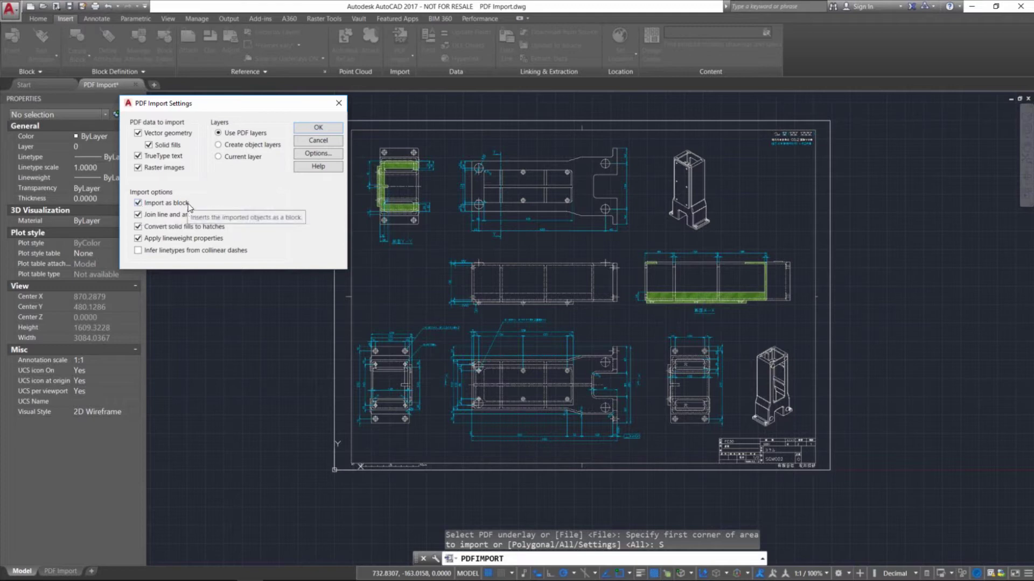
left_click(144, 204)
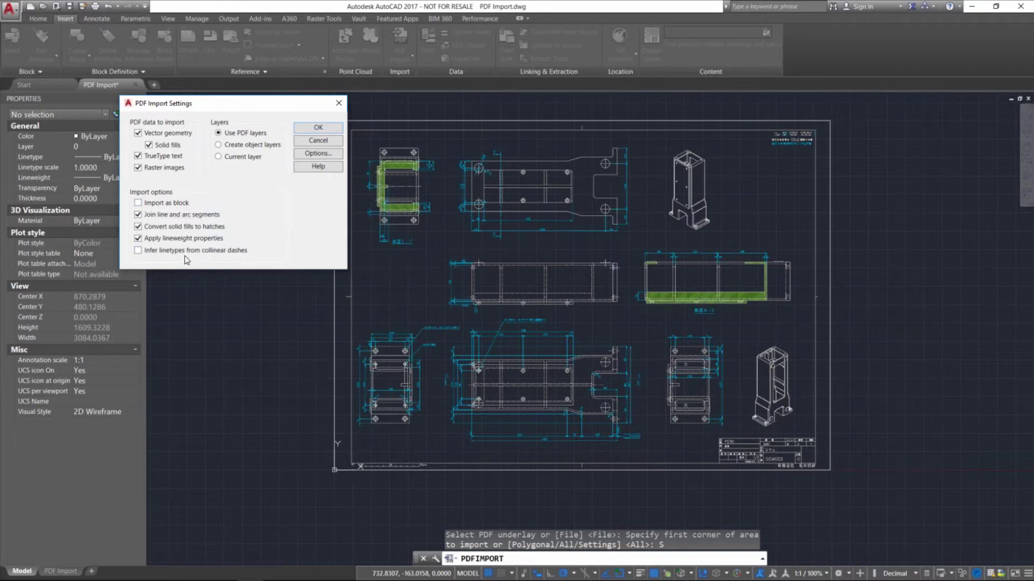
left_click(301, 154)
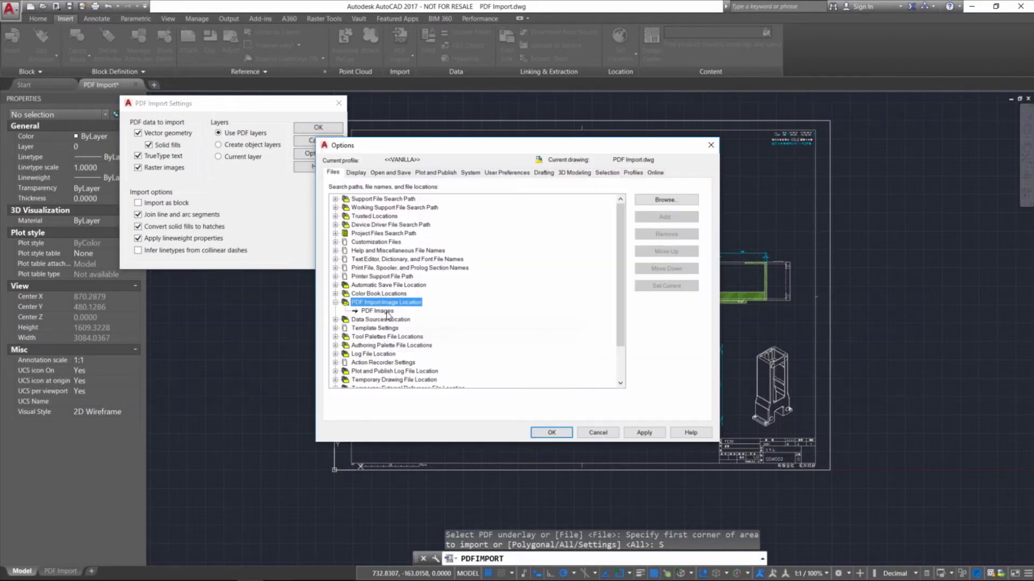
left_click(382, 311)
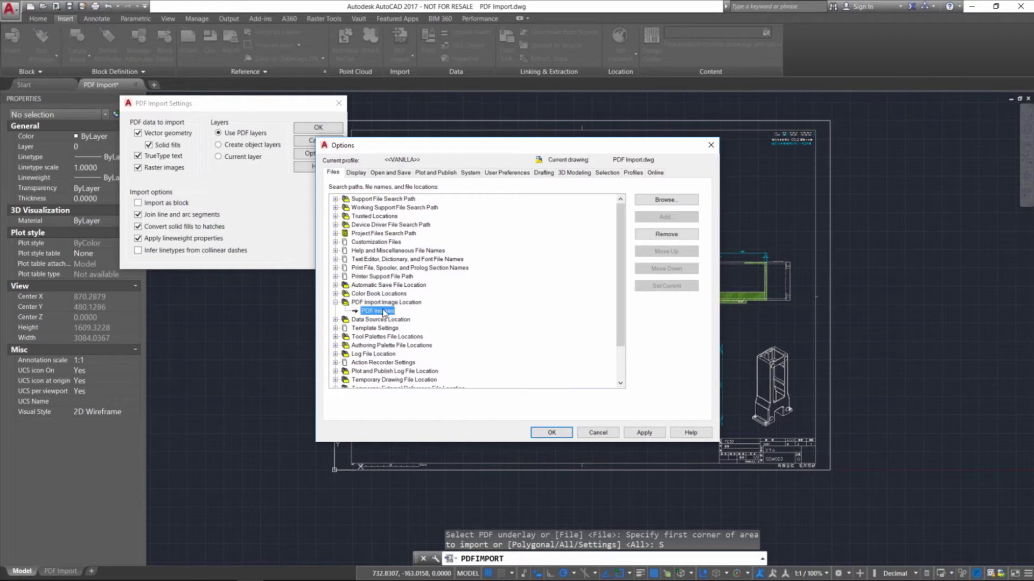
left_click(710, 145)
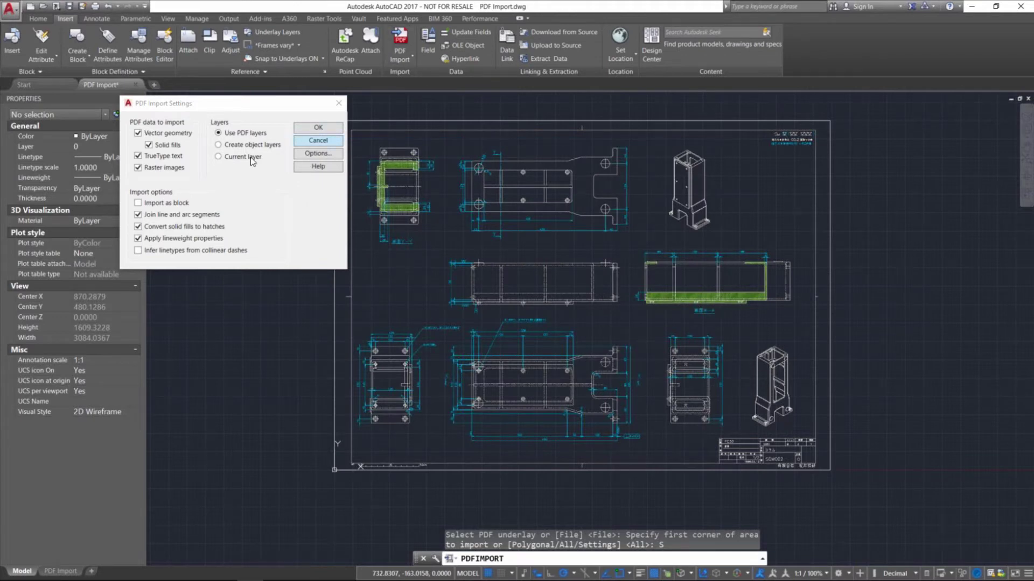
Window the top-centre plate view as the import area and detach the PDF underlay.
left_click(318, 128)
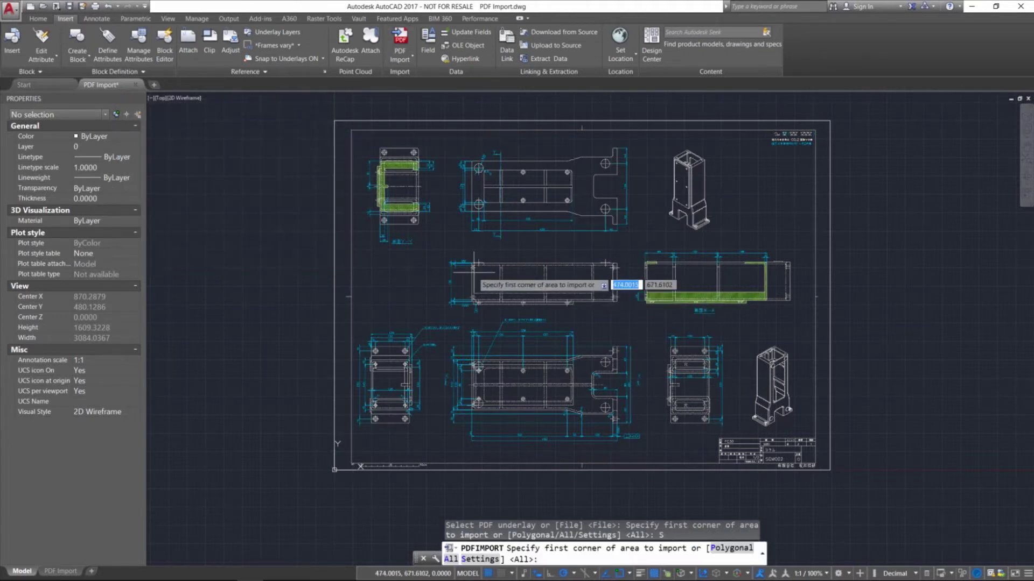
left_click(447, 244)
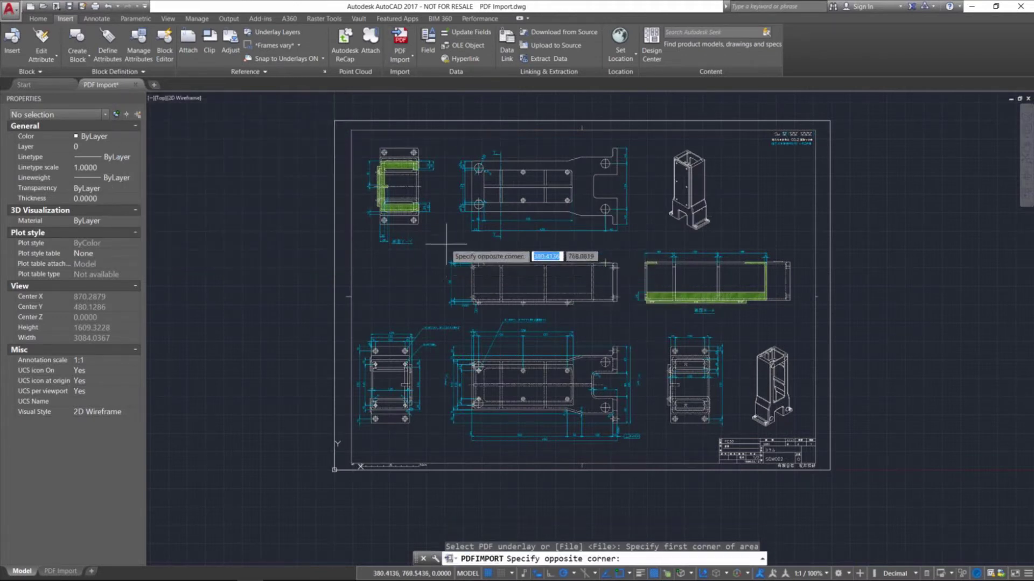
left_click(646, 140)
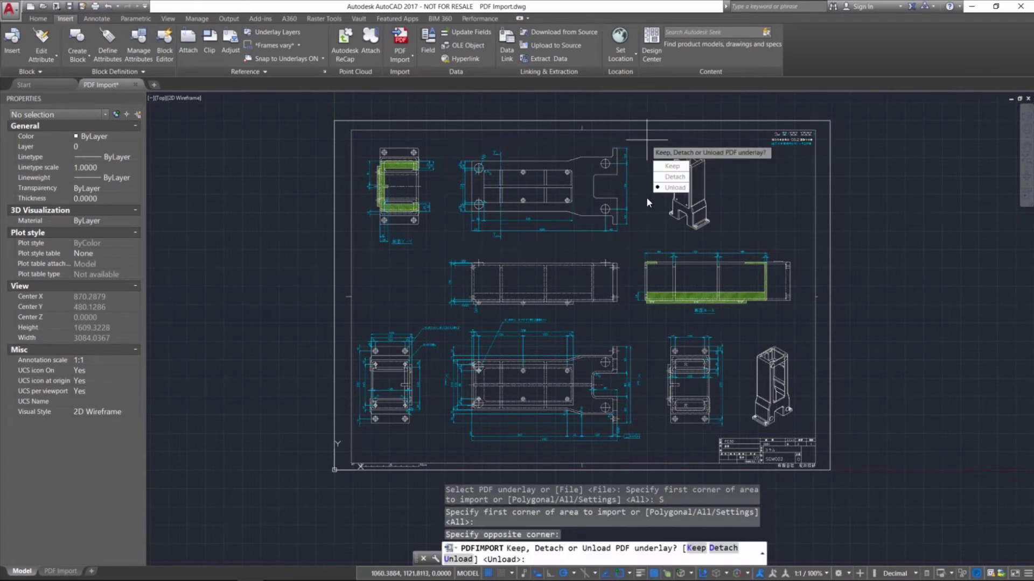
left_click(682, 178)
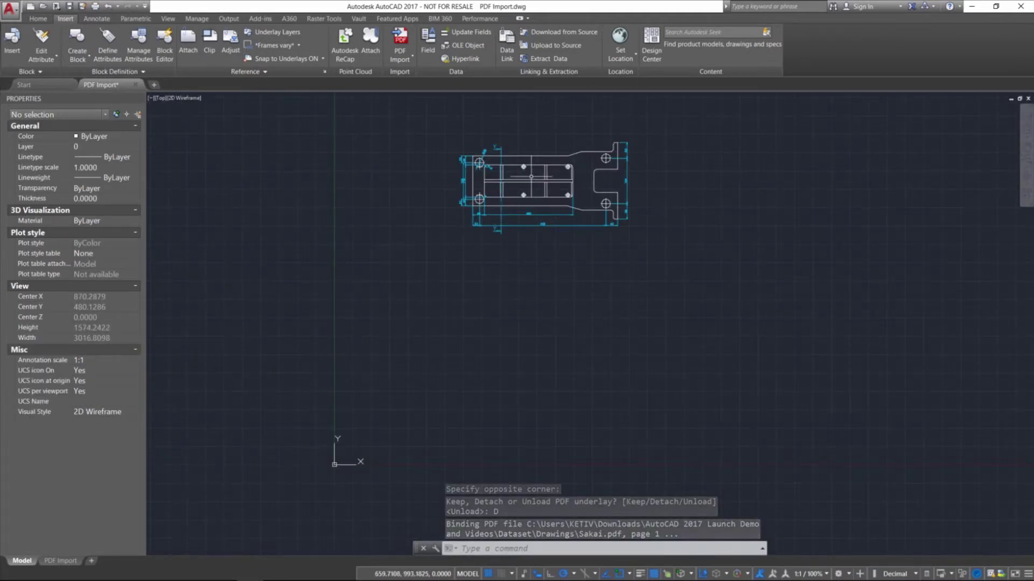
Zoom in and select the plate outline, confirming a polyline on layer PDF_Column.
scroll(532, 179, "up", 5)
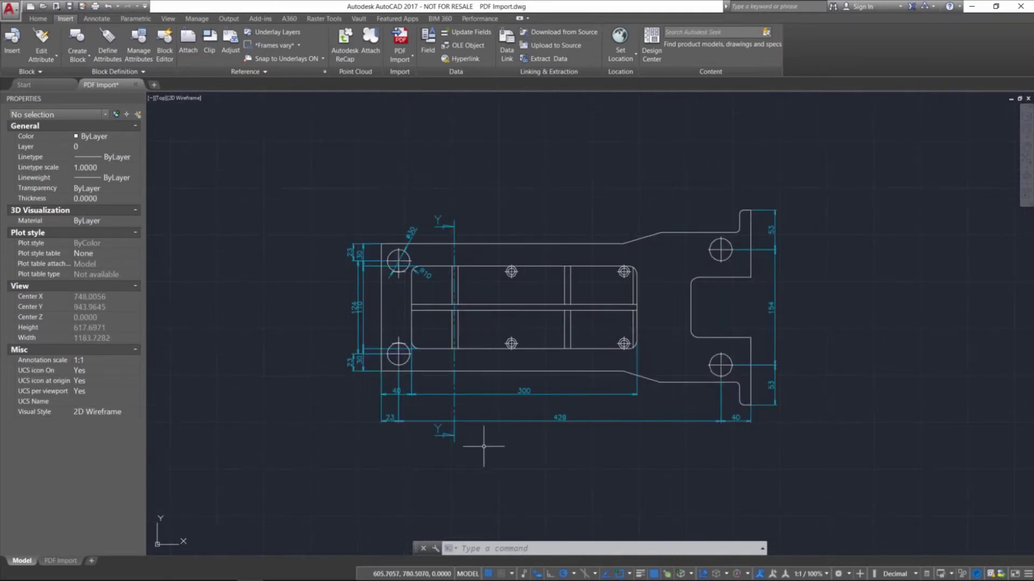
left_click(524, 243)
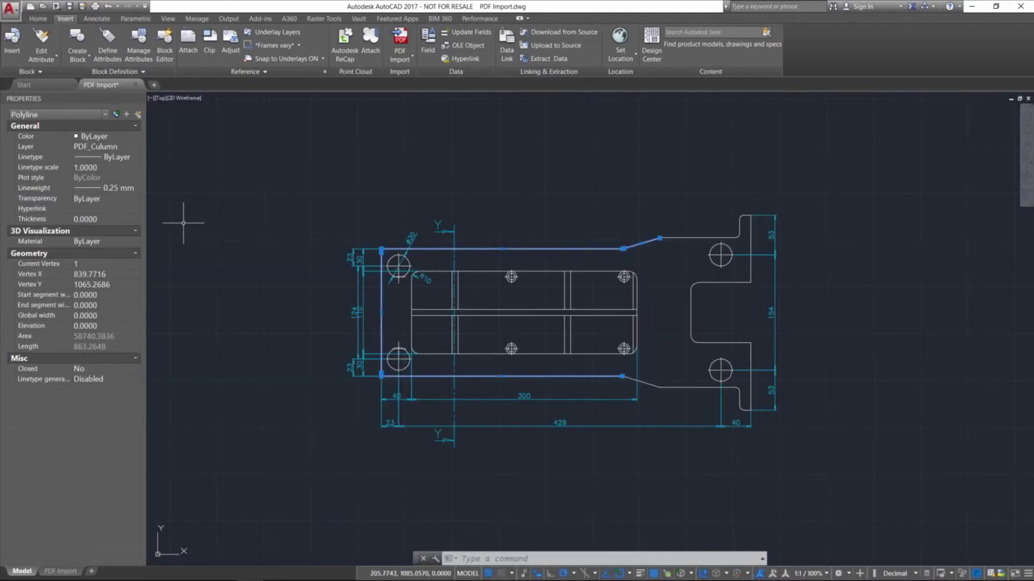
Turn off the PDF_Dim and PDF_0 layers in the Home tab layer list.
left_click(38, 18)
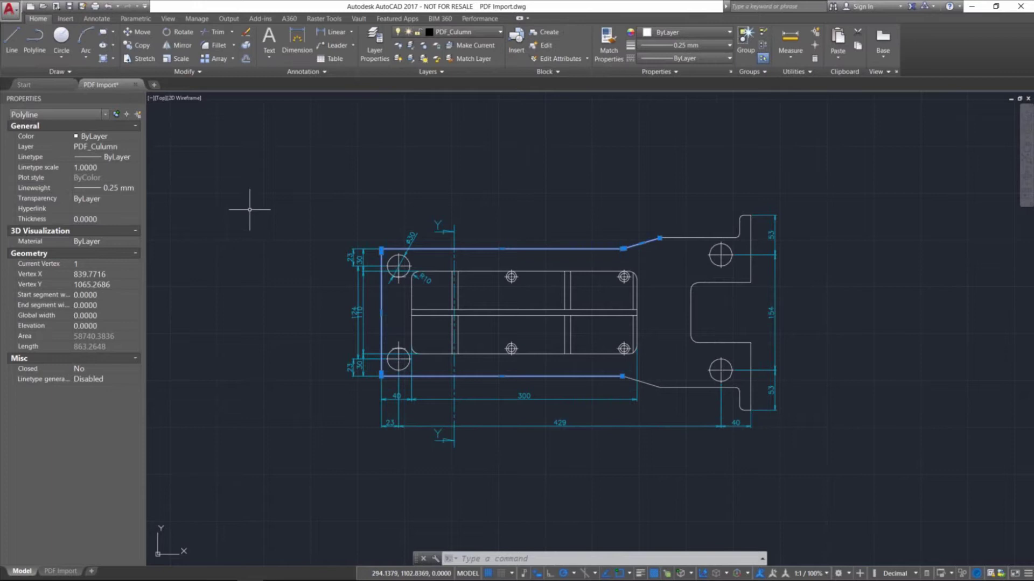
left_click(447, 33)
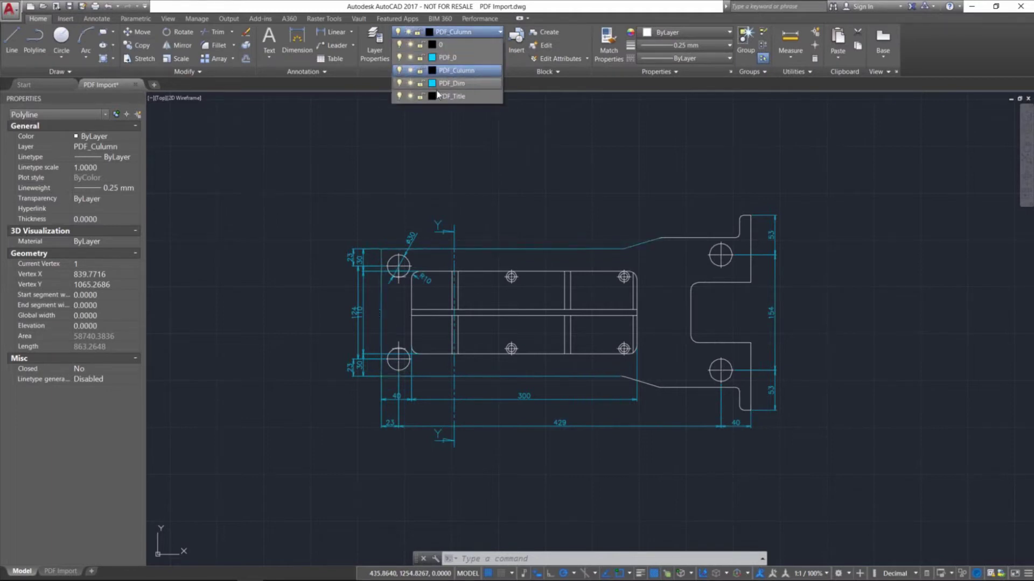
left_click(400, 83)
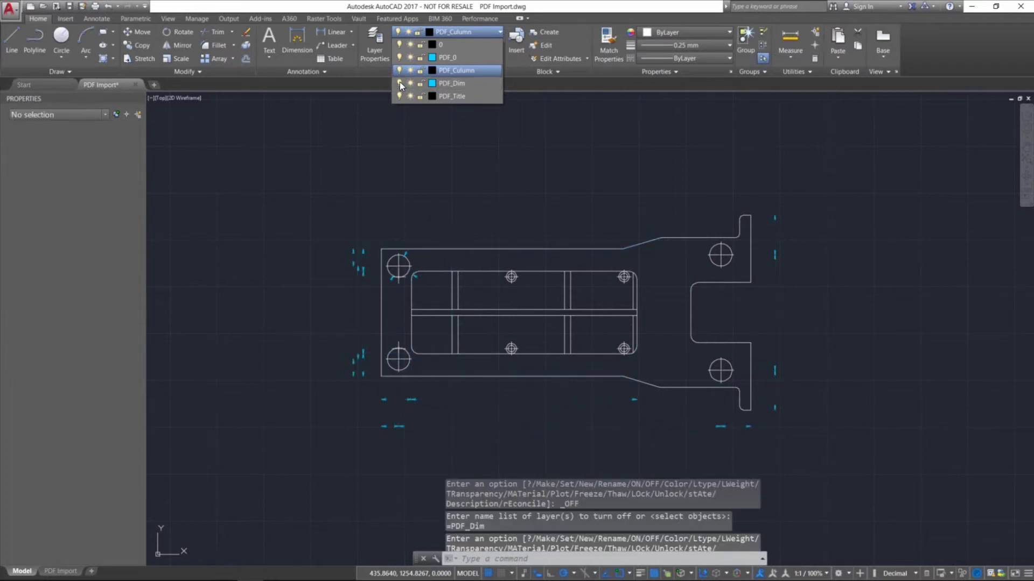
left_click(399, 57)
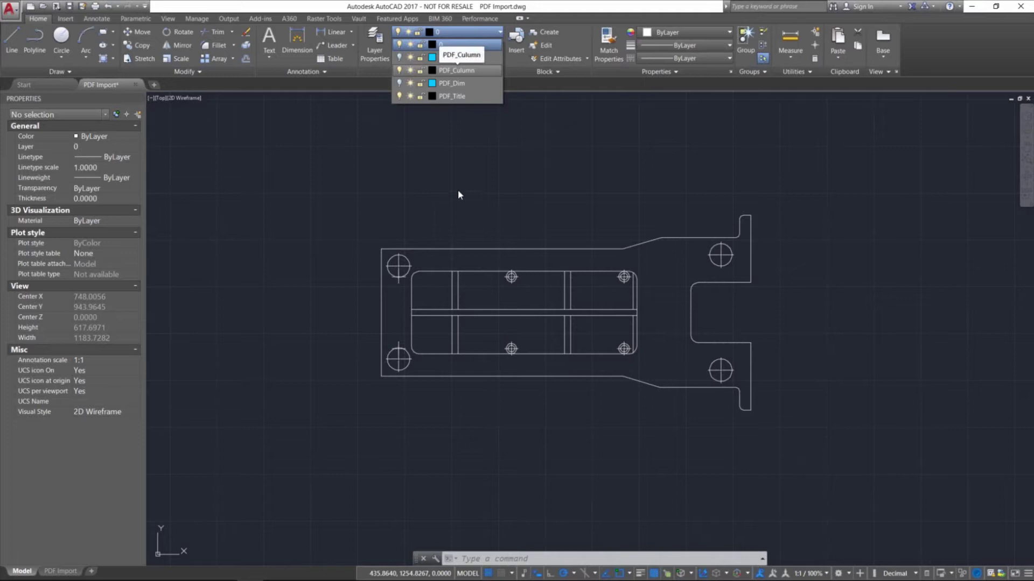
Close the layer list, then start a line and end the command without drawing.
left_click(377, 247)
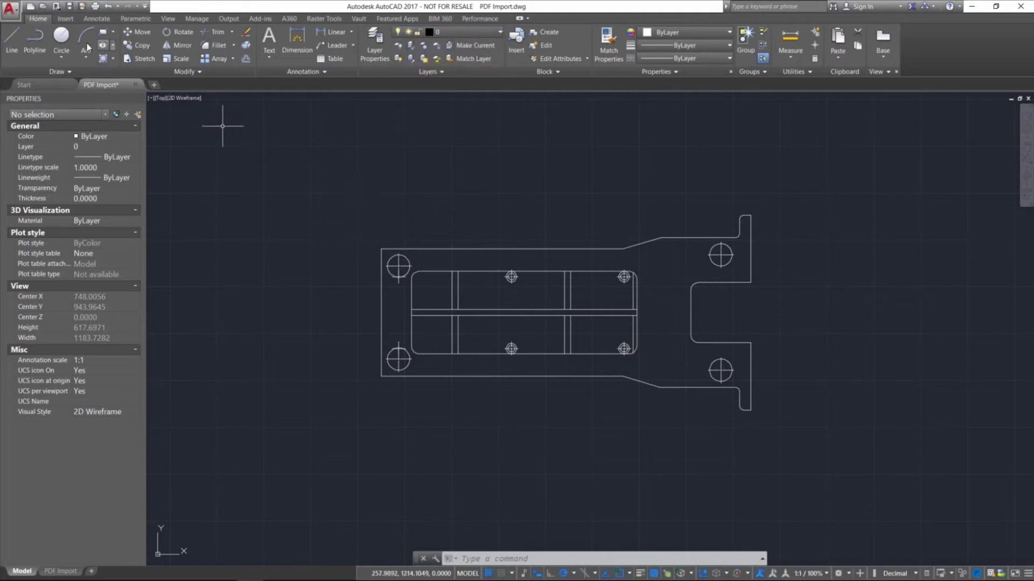
left_click(12, 39)
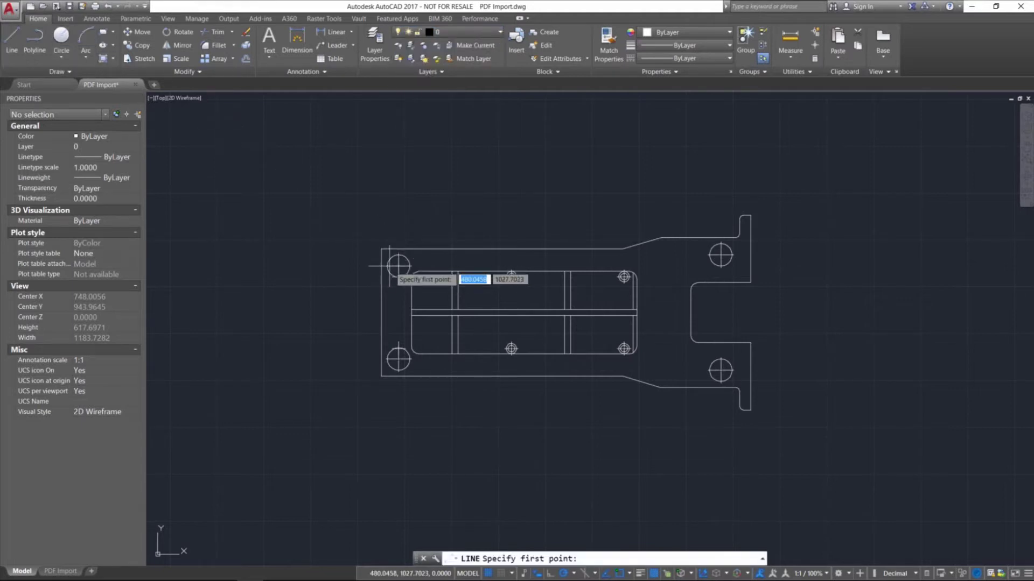
left_click(381, 249)
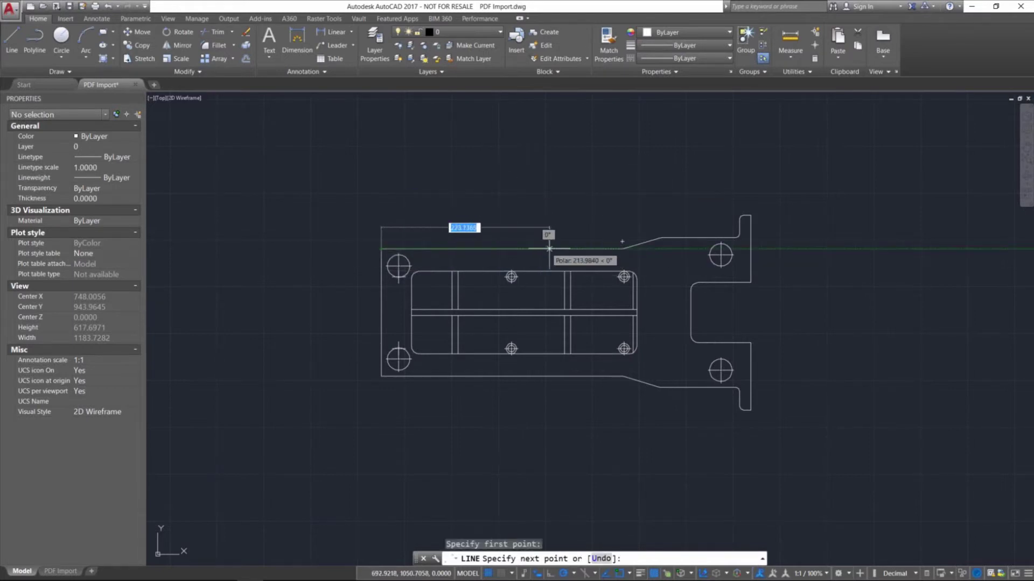
right_click(409, 210)
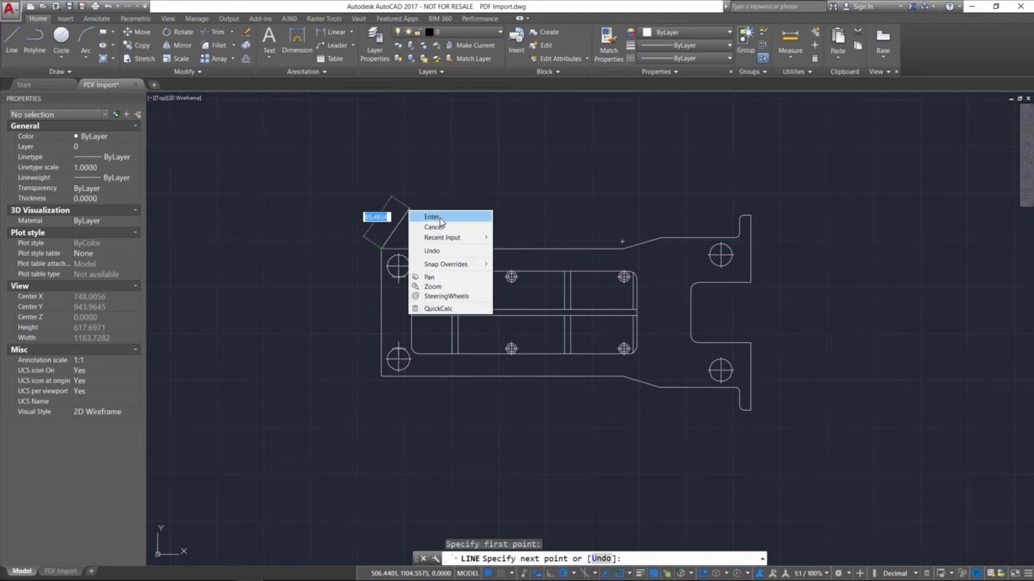
left_click(440, 217)
Crossing-select the left part of the bracket and erase those 37 objects.
left_click(480, 436)
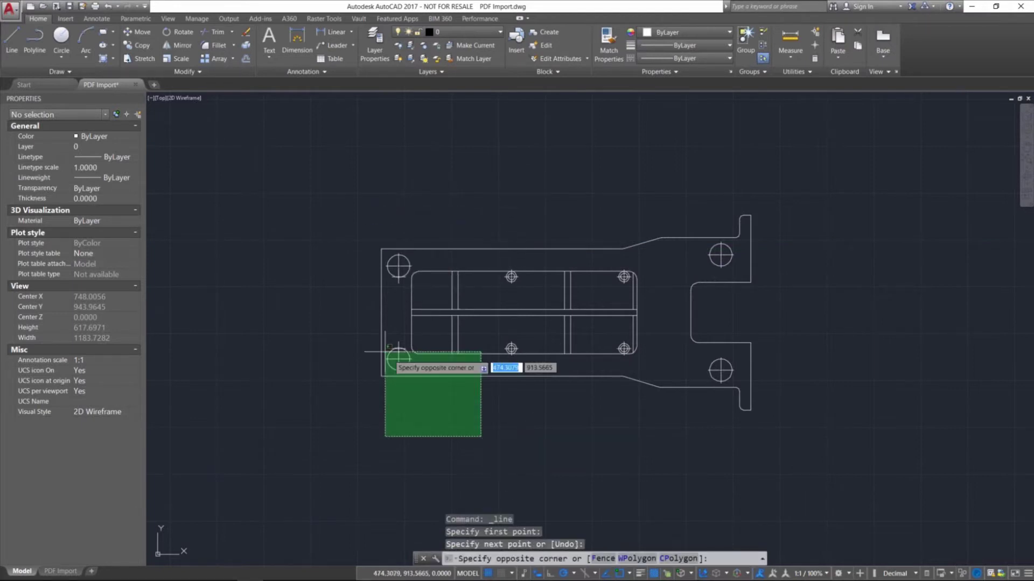
left_click(316, 208)
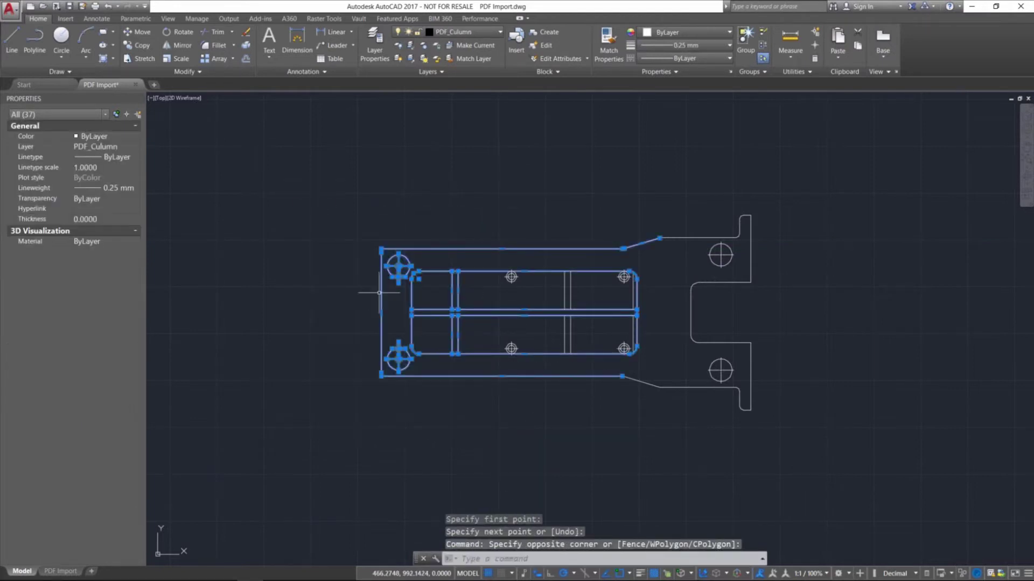
right_click(453, 272)
left_click(478, 329)
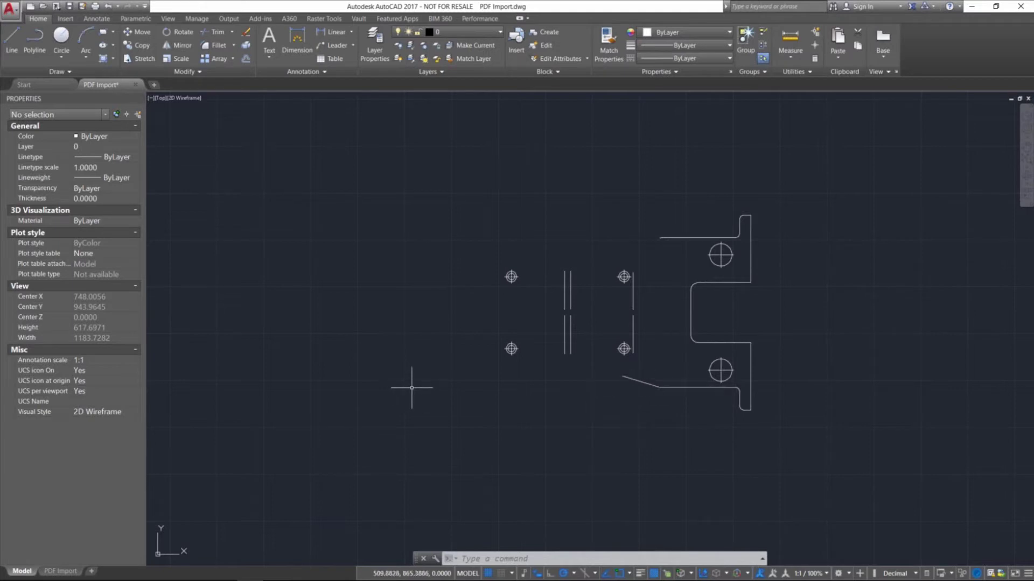
Select all 61 remaining objects with a crossing window and erase them.
left_click(806, 445)
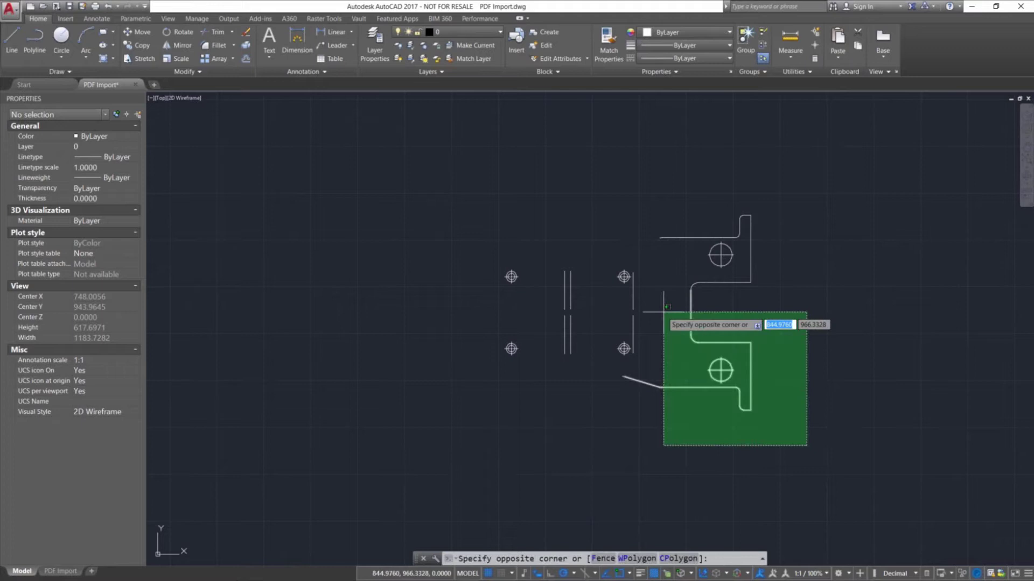
right_click(464, 160)
key("Escape")
key("Escape")
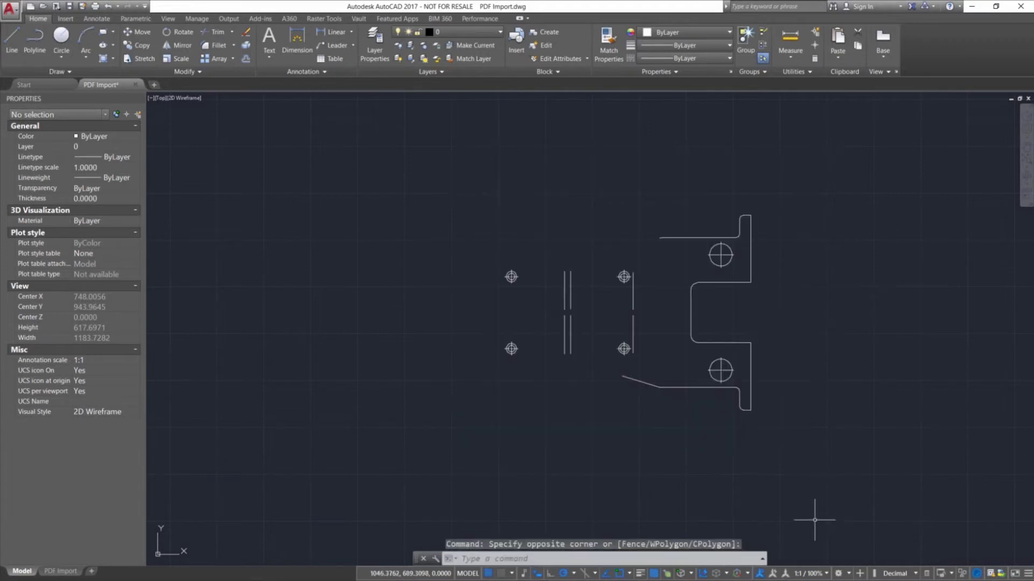
left_click(798, 513)
left_click(563, 244)
right_click(593, 264)
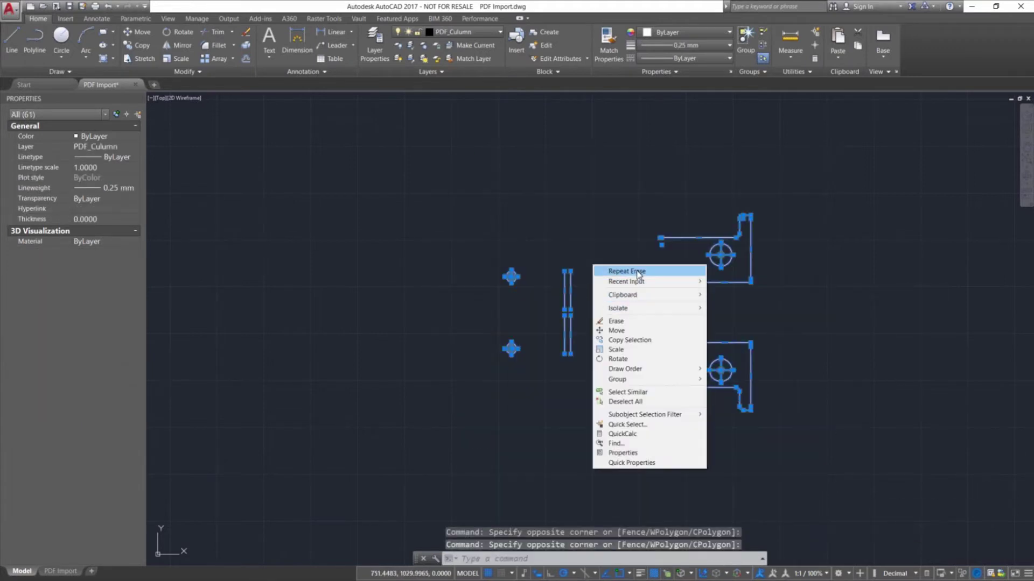
left_click(641, 273)
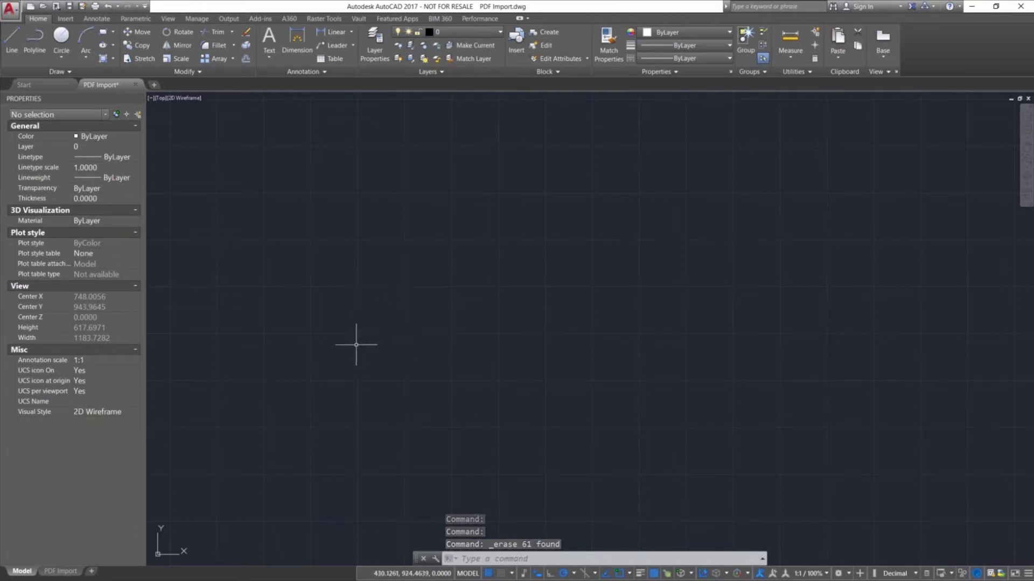
Start a PDF Import from file and open Mount View Cabin.pdf.
left_click(70, 21)
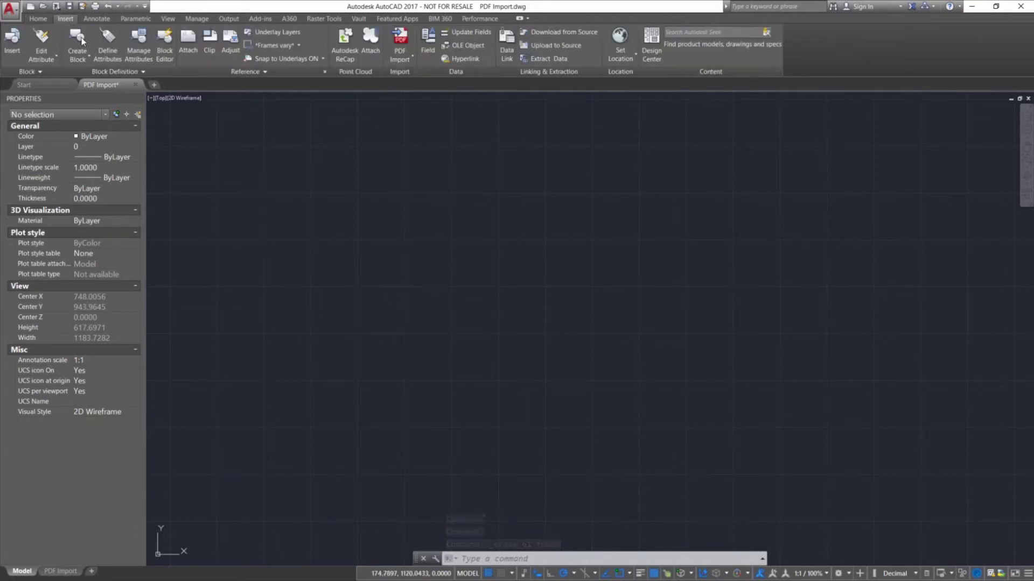
left_click(399, 42)
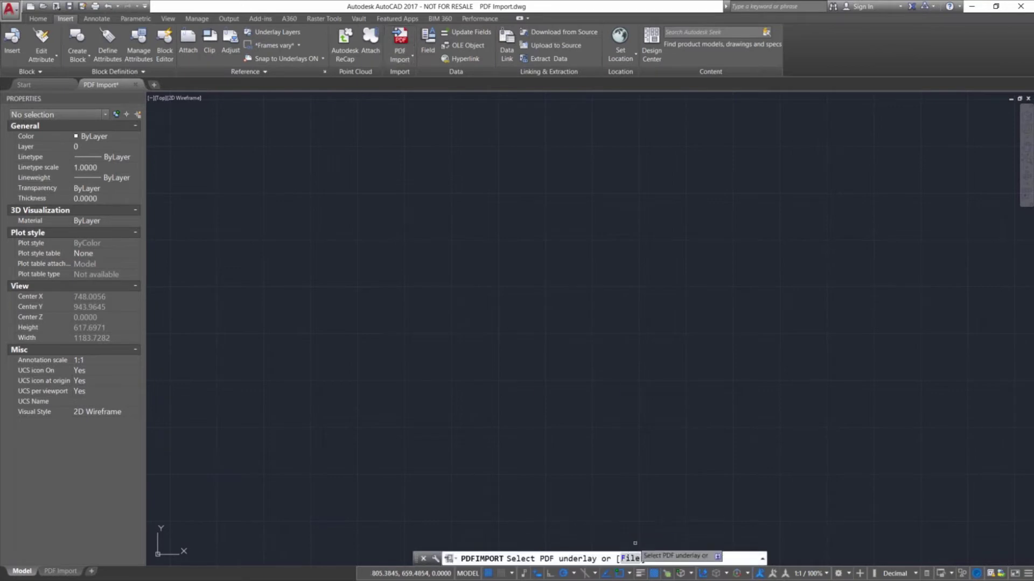
left_click(629, 559)
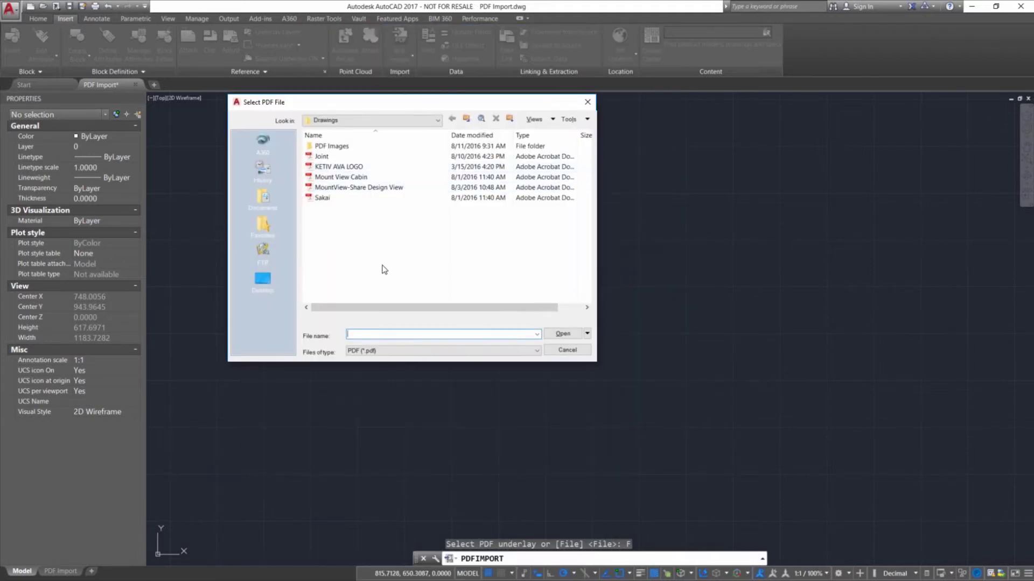
left_click(385, 351)
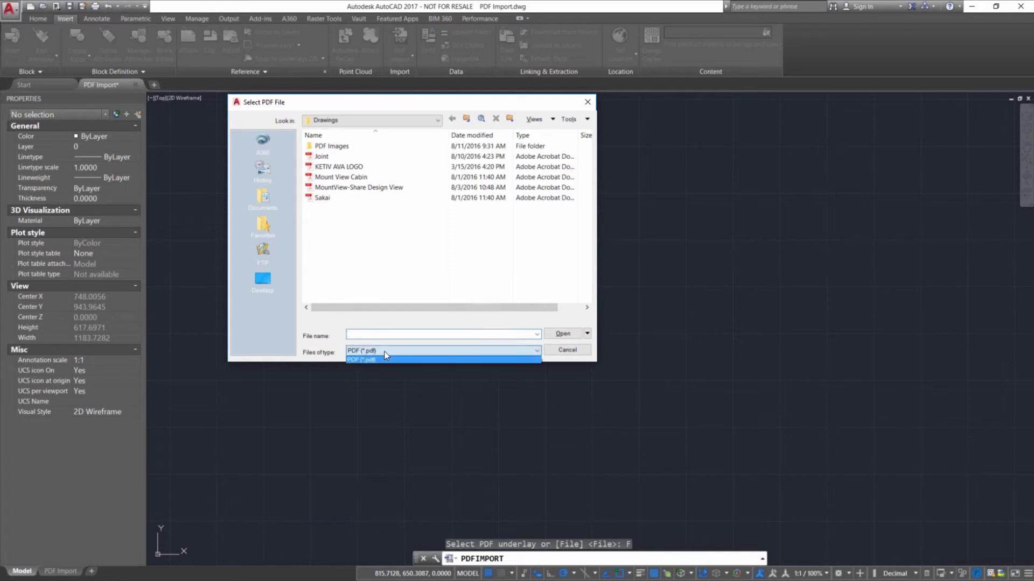
left_click(385, 361)
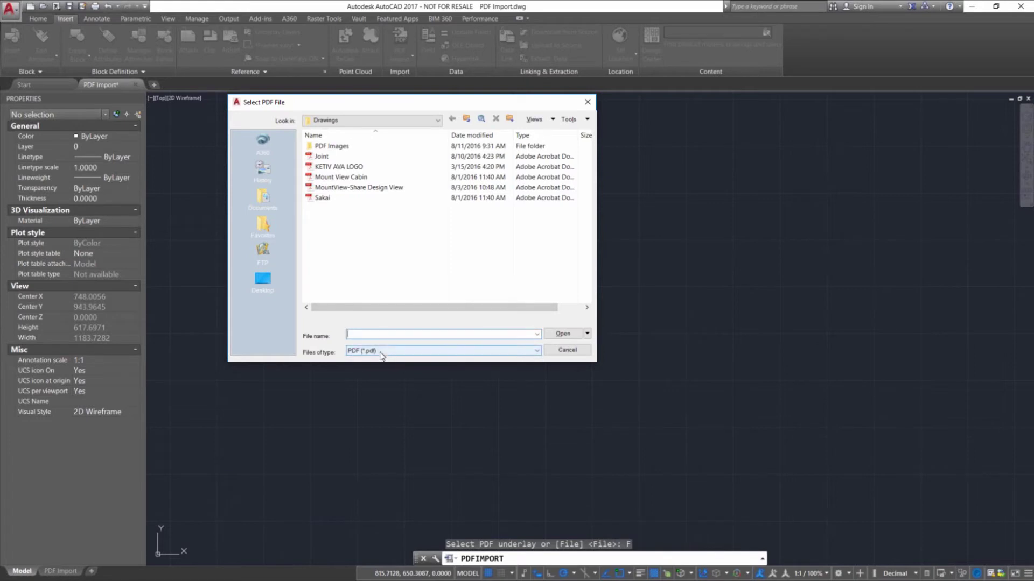
left_click(336, 181)
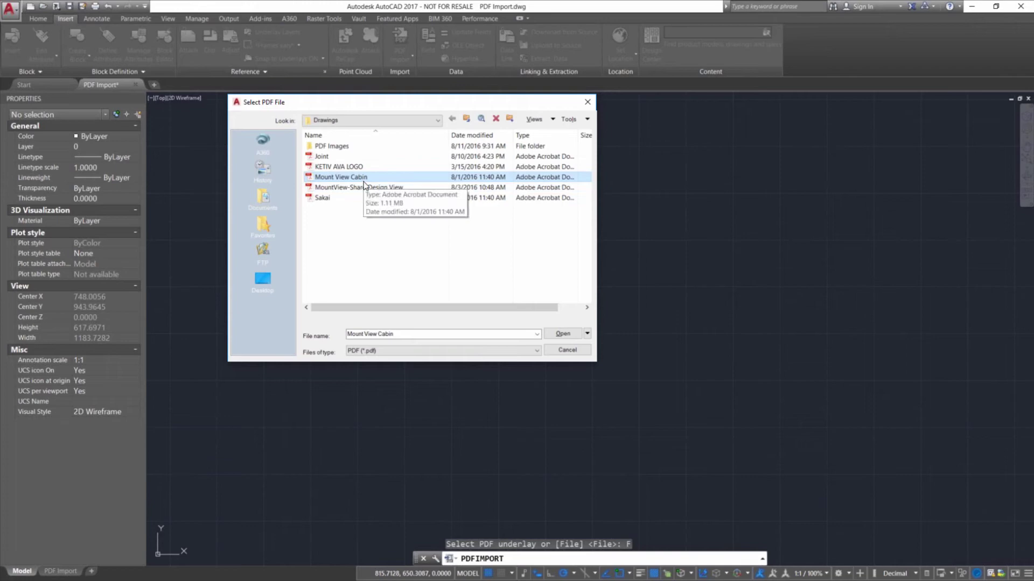
left_click(557, 335)
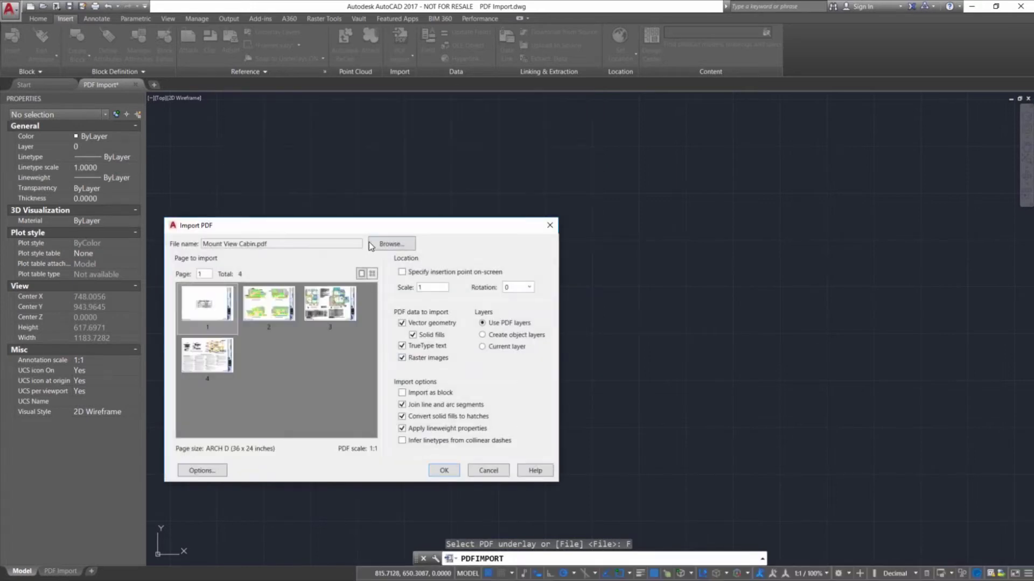
Choose page 3 of Mount View Cabin.pdf and set the import scale to 50.
left_click_drag(445, 230, 528, 107)
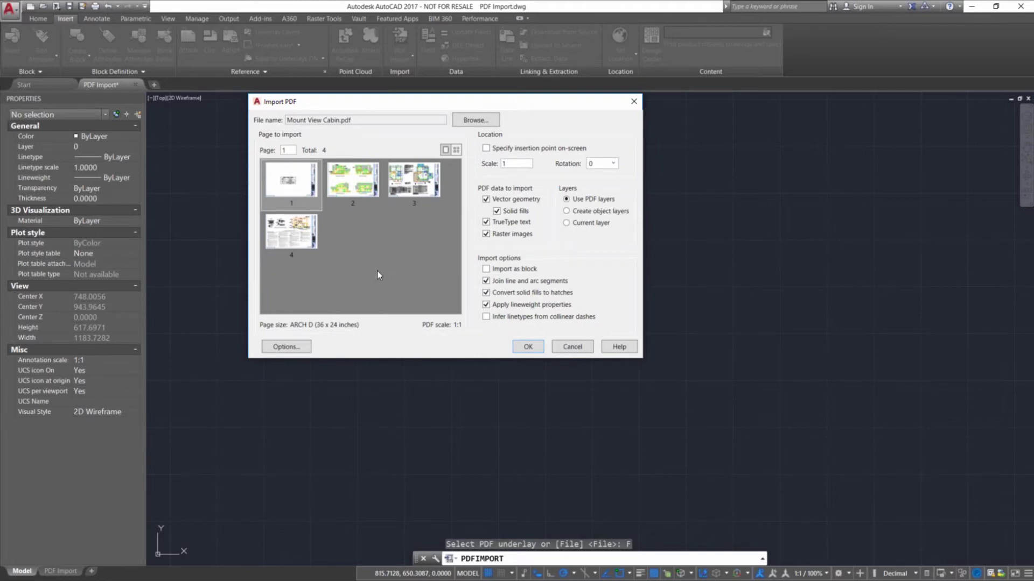
left_click(413, 180)
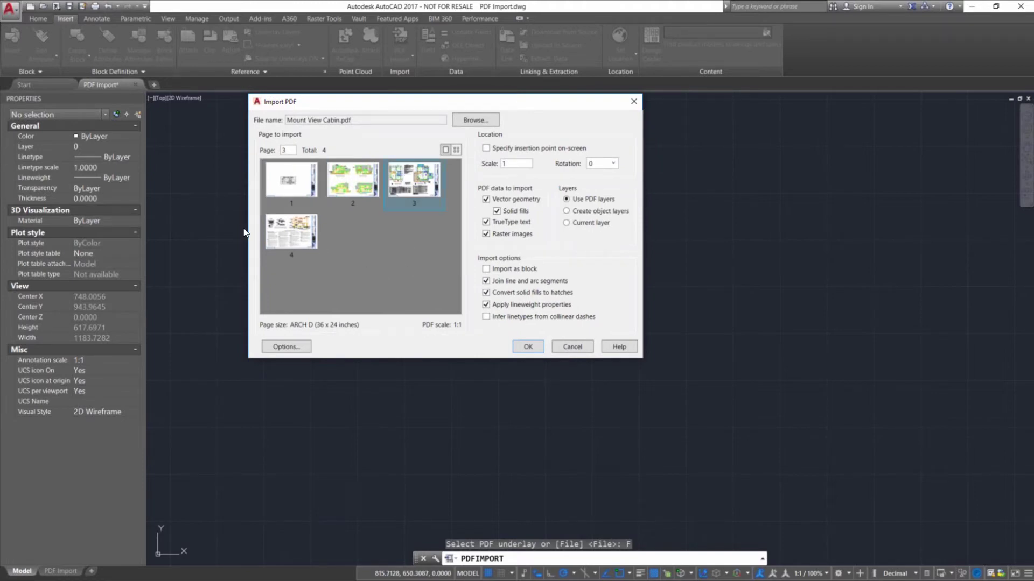
left_click(411, 201)
double_click(528, 166)
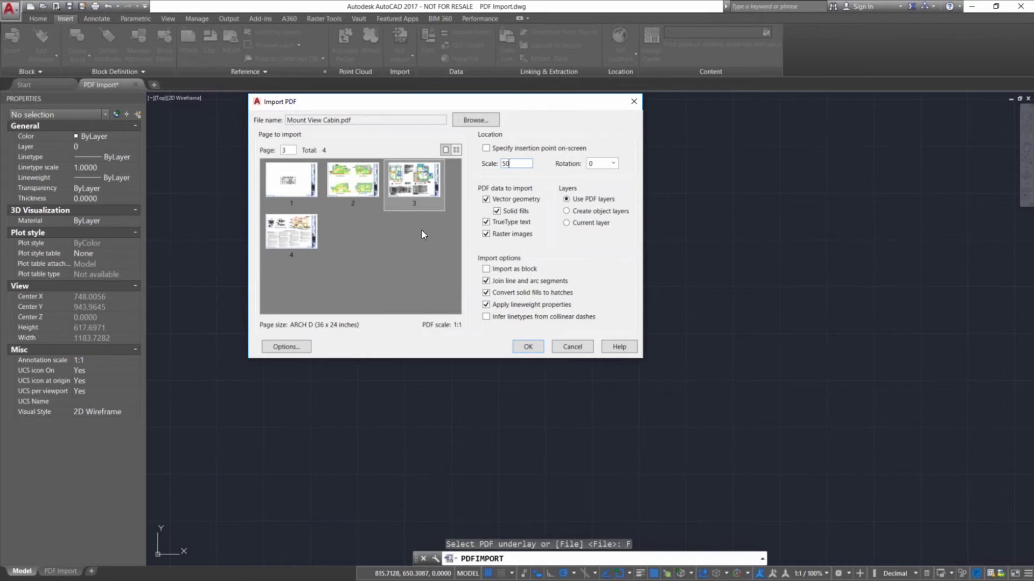
Import page 3, then zoom and pan across the imported cabin floor plans.
left_click(528, 348)
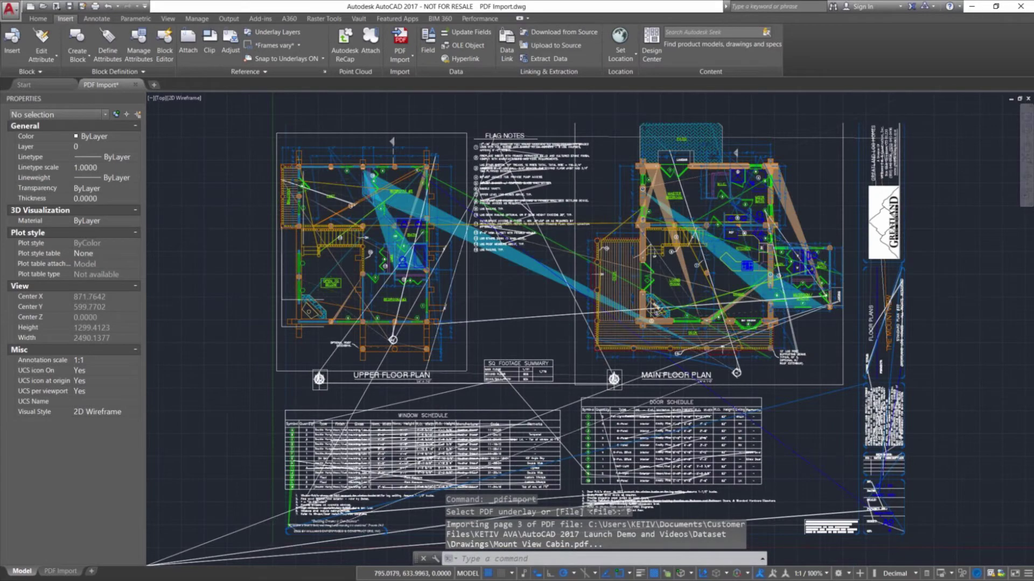
scroll(571, 312, "up", 4)
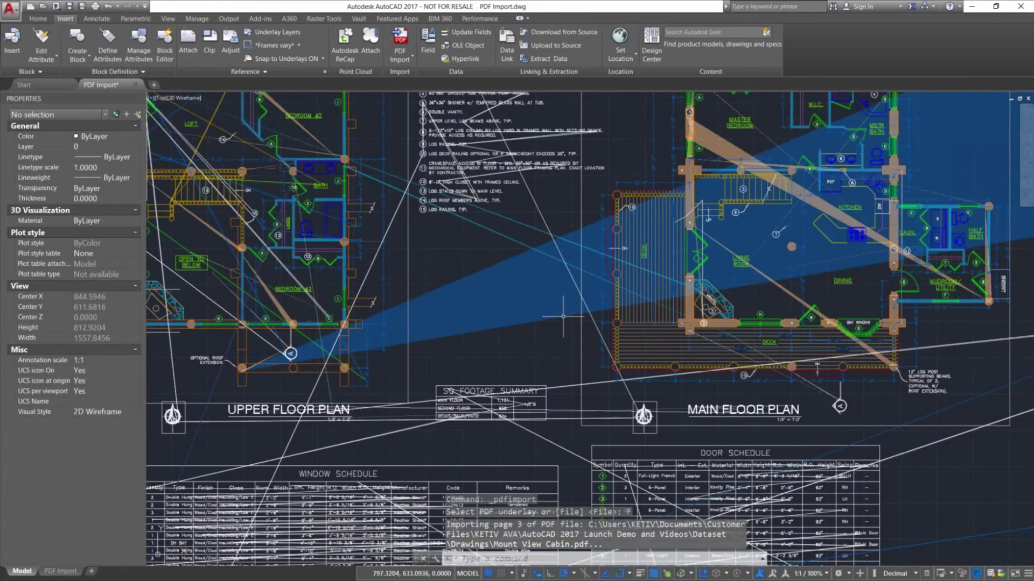
middle_click_drag(494, 217, 494, 389)
middle_click_drag(579, 394, 538, 389)
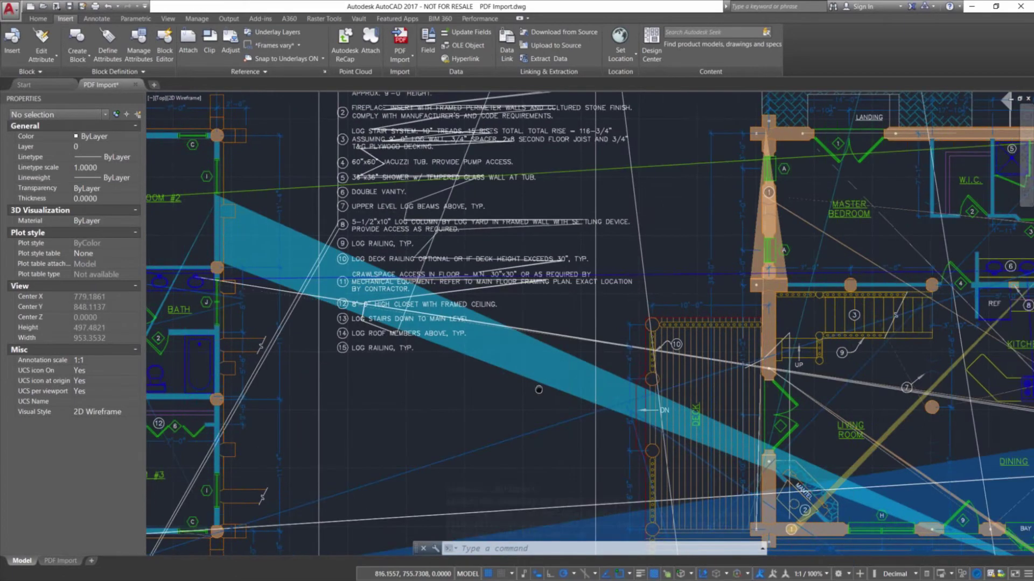
scroll(539, 390, "down", 4)
scroll(475, 403, "up", 2)
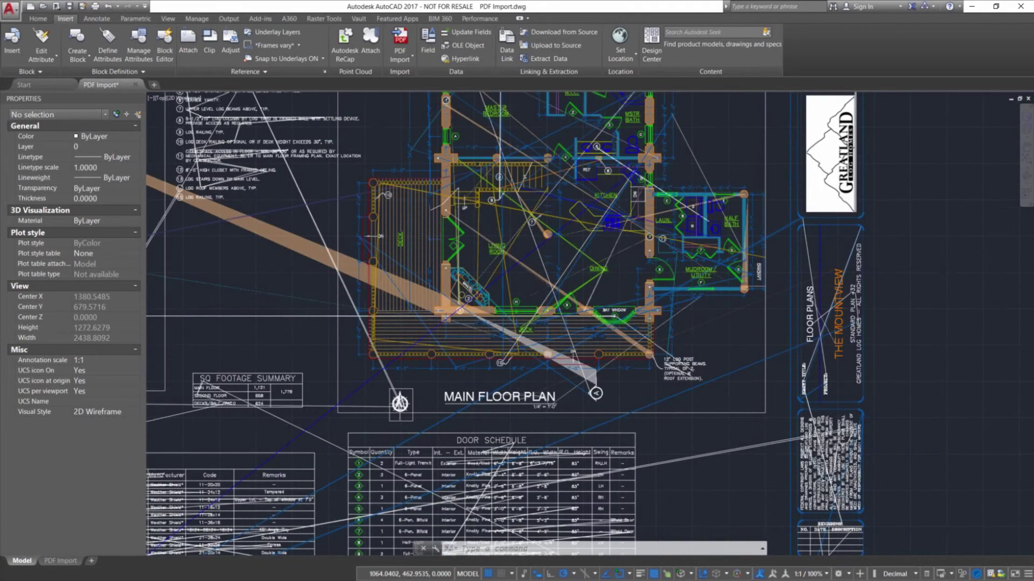
scroll(468, 395, "up", 6)
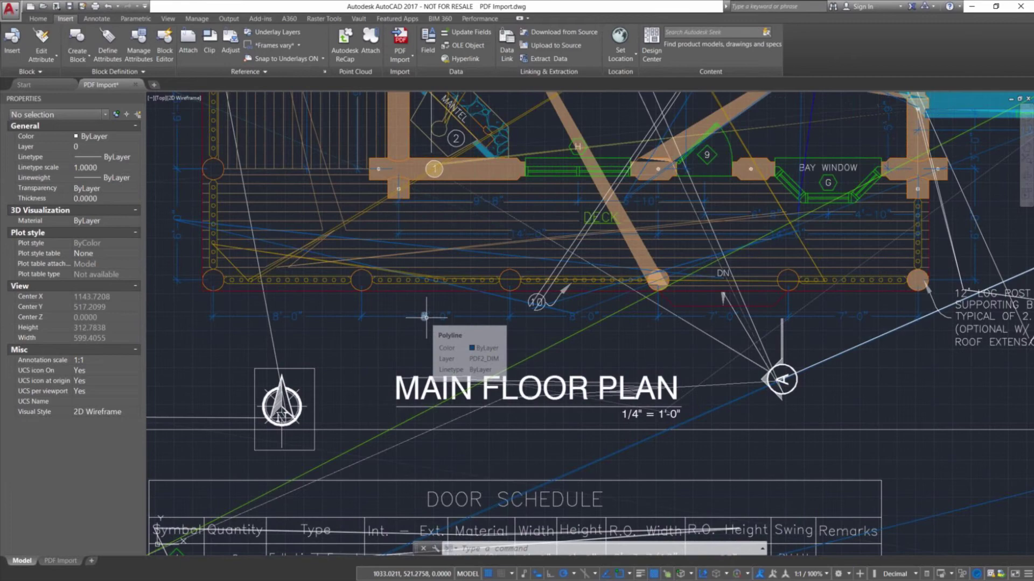
scroll(427, 319, "up", 4)
Inspect an imported plan polyline and the 0 dimension polyline, then zoom back out.
double_click(427, 318)
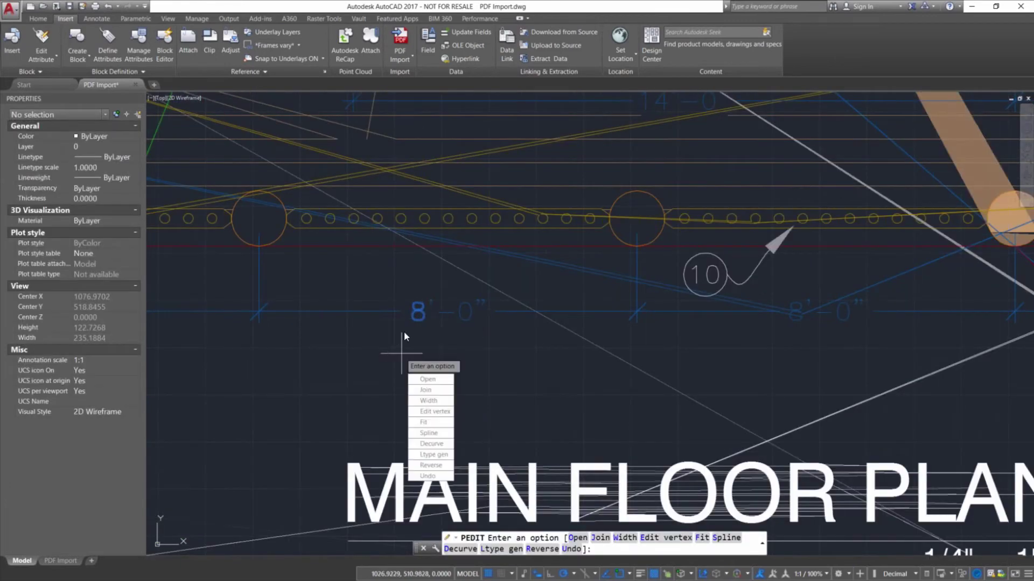
key("Escape")
key("Escape")
left_click(462, 310)
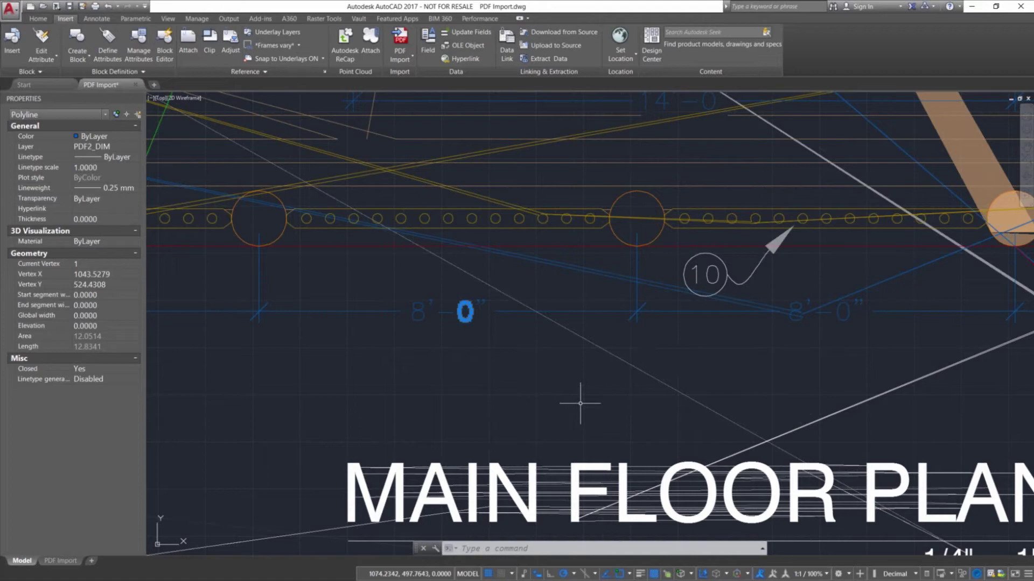
key("Escape")
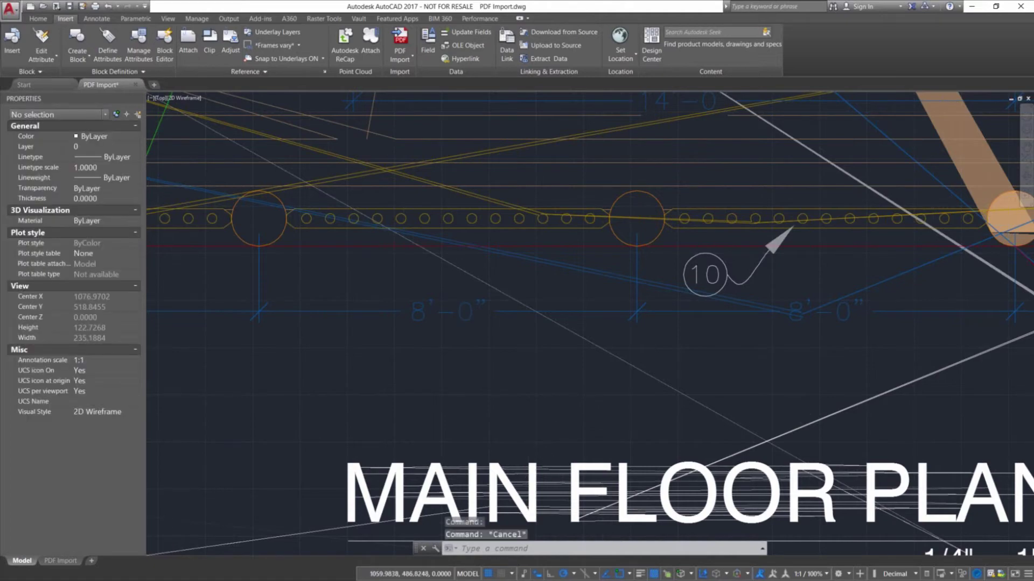
scroll(526, 444, "down", 2)
scroll(526, 444, "down", 4)
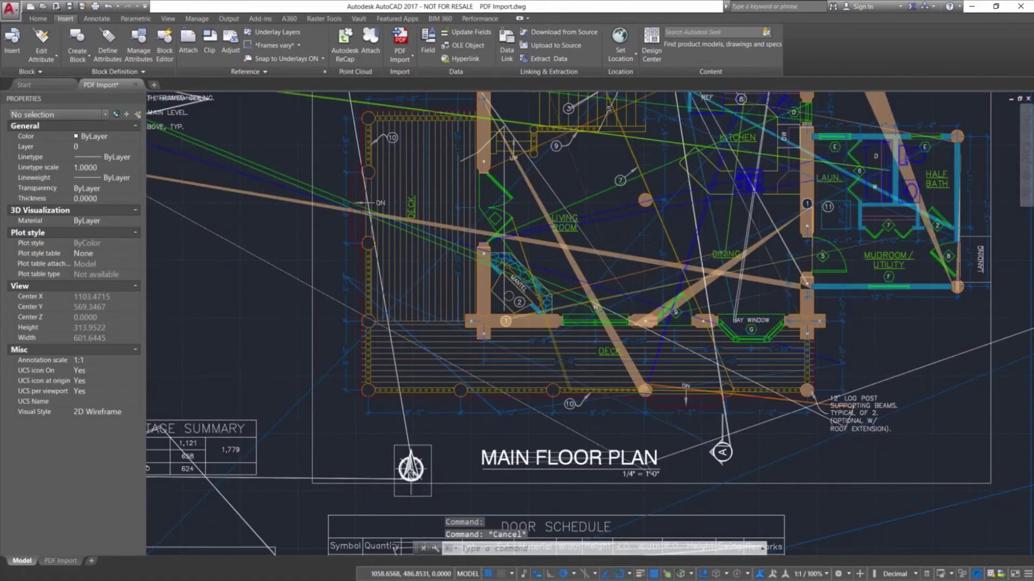
scroll(526, 444, "down", 3)
Replace 'UPPER FLOOR' in the plan title text with a person's name.
scroll(598, 407, "down", 3)
double_click(263, 438)
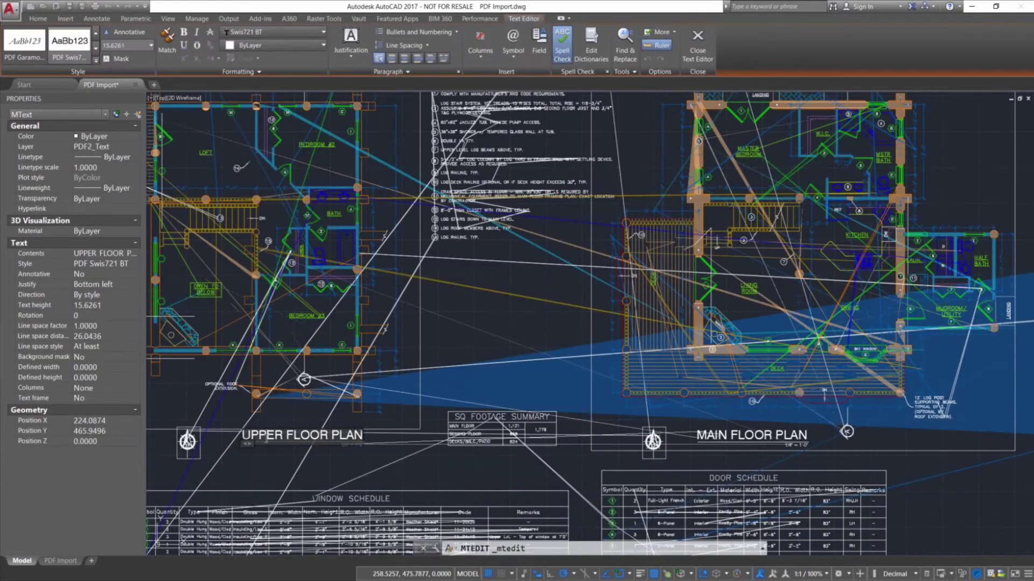
scroll(242, 441, "down", 2)
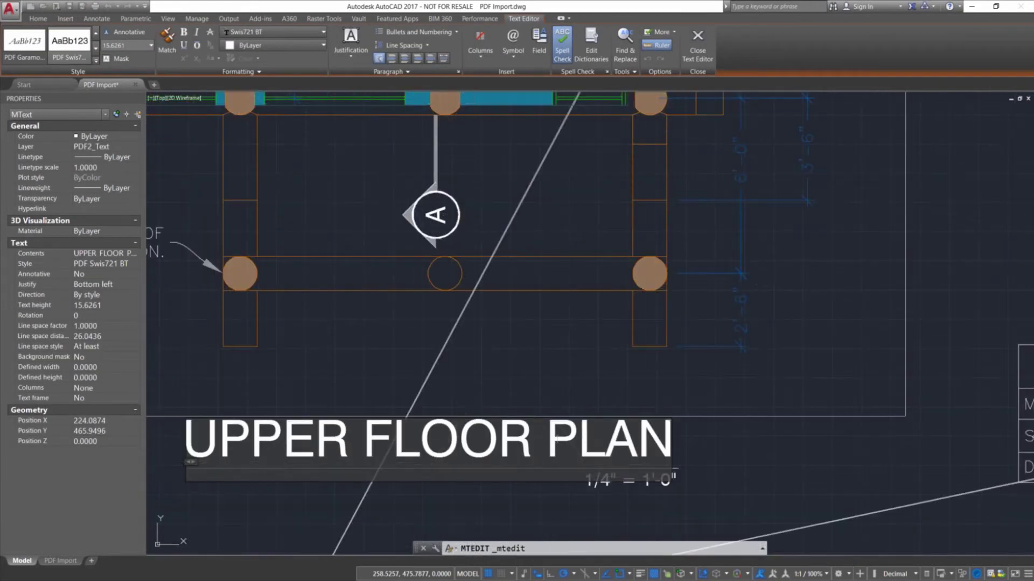
left_click_drag(534, 434, 185, 439)
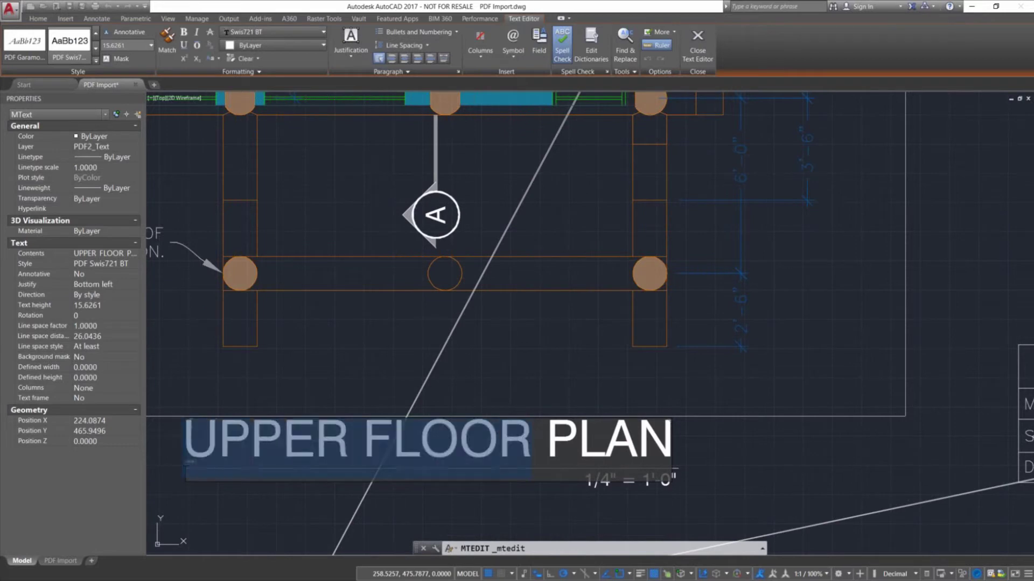
type("Nigel's")
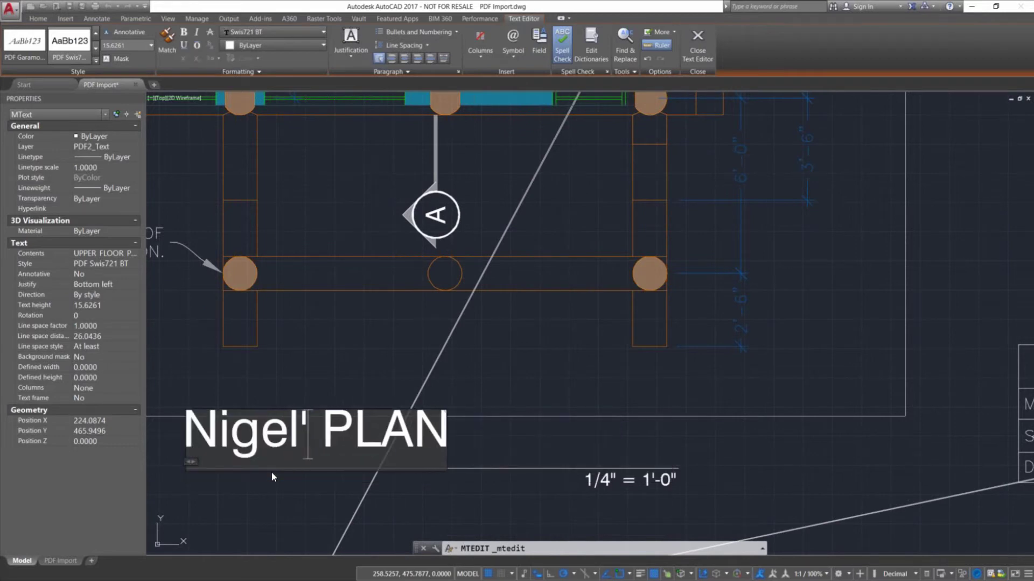
left_click(271, 471)
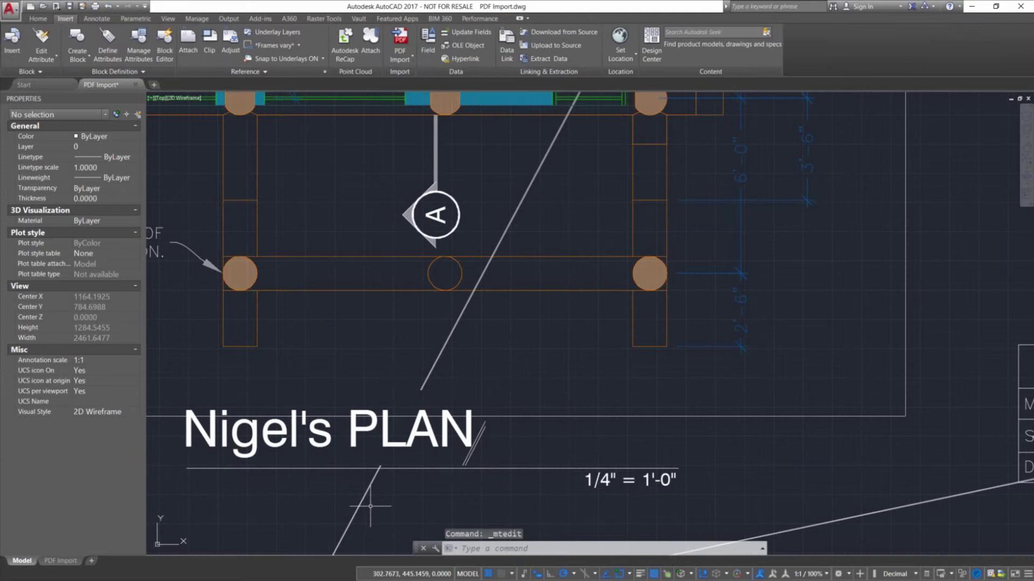
Erase all 11399 objects of the imported plan sheet using a crossing window.
scroll(300, 479, "up", 2)
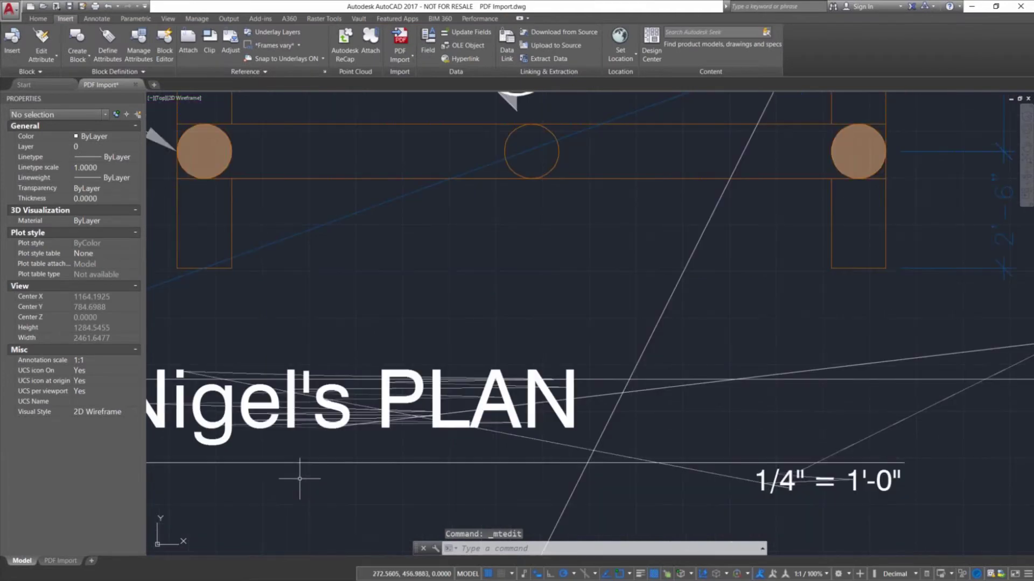
scroll(300, 479, "down", 2)
scroll(305, 458, "down", 2)
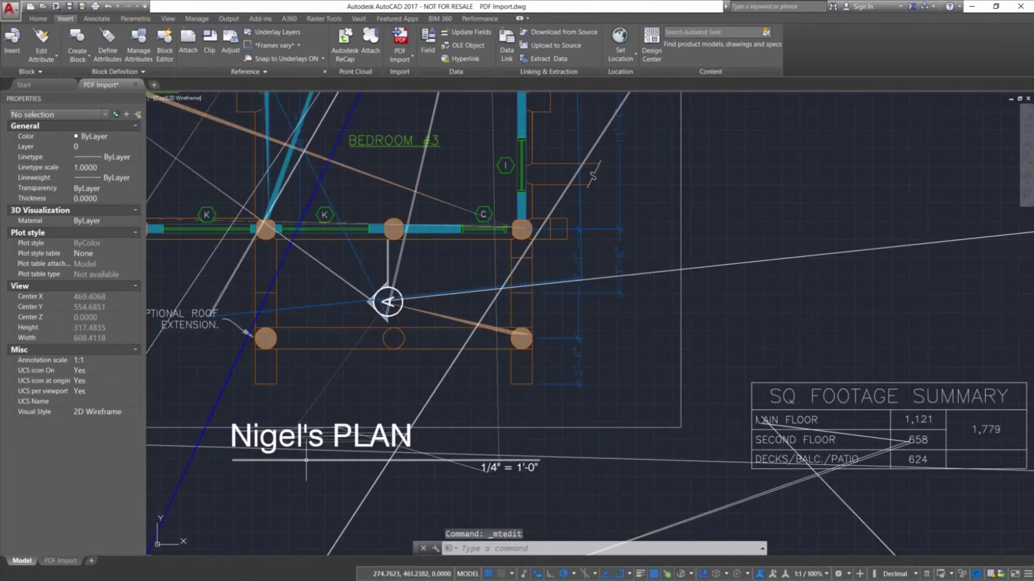
scroll(306, 461, "down", 4)
scroll(480, 277, "down", 6)
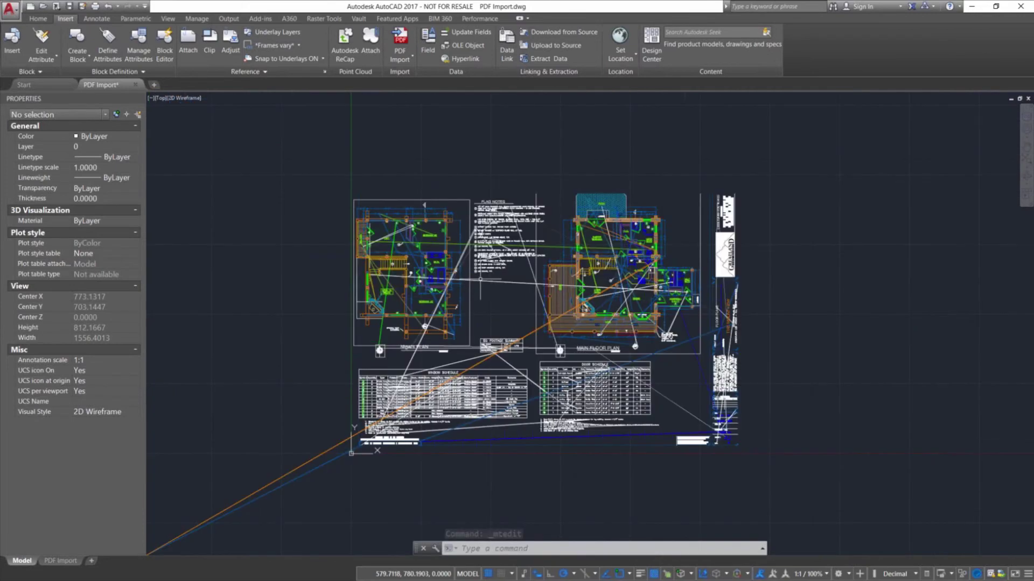
scroll(522, 313, "down", 2)
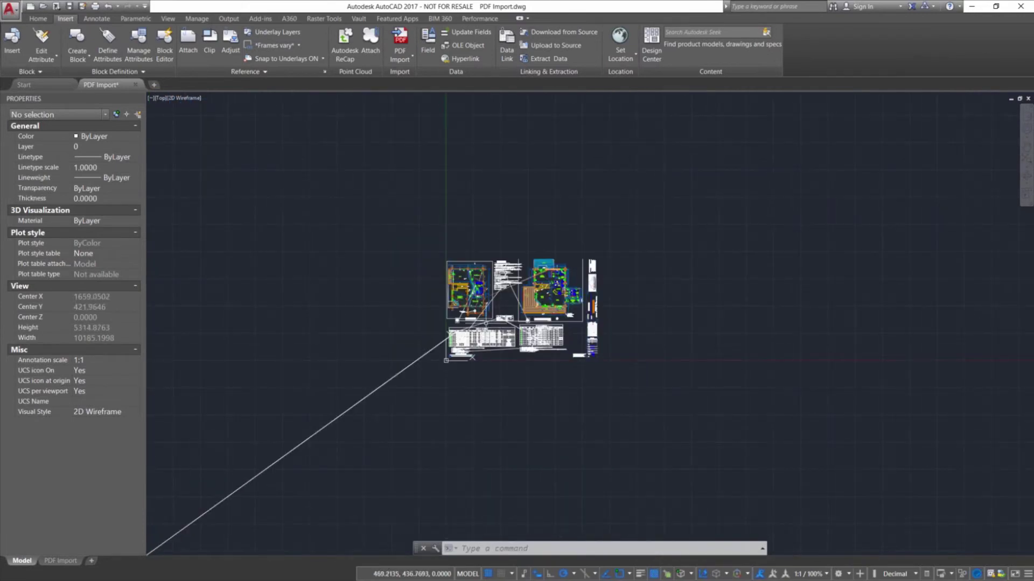
left_click(669, 392)
left_click(288, 154)
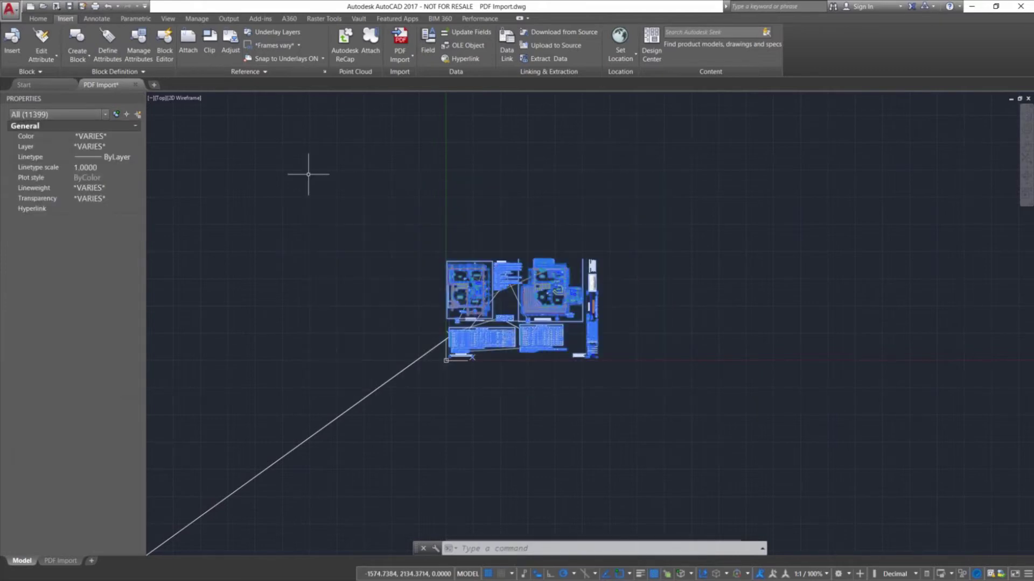
right_click(404, 250)
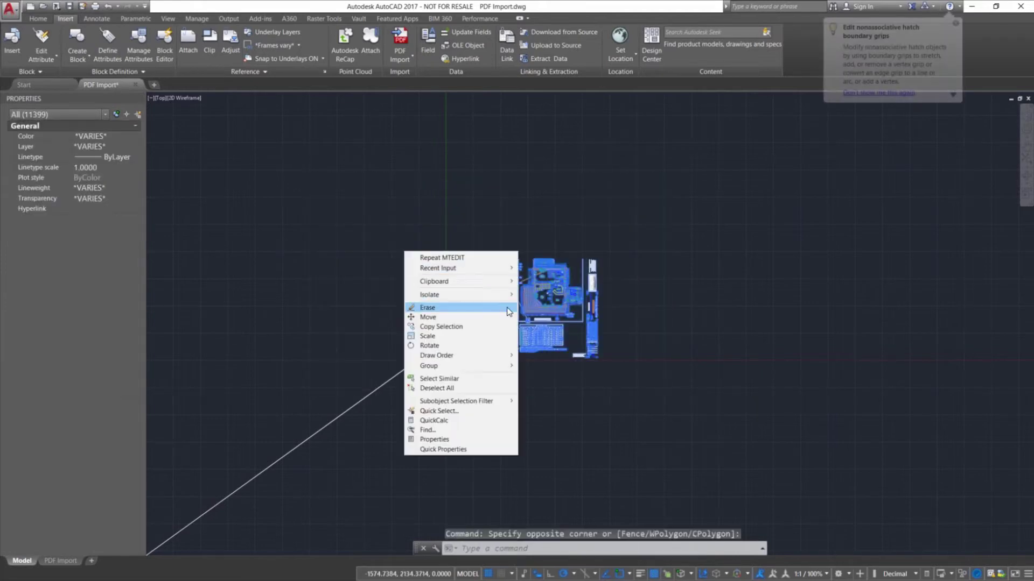
left_click(473, 307)
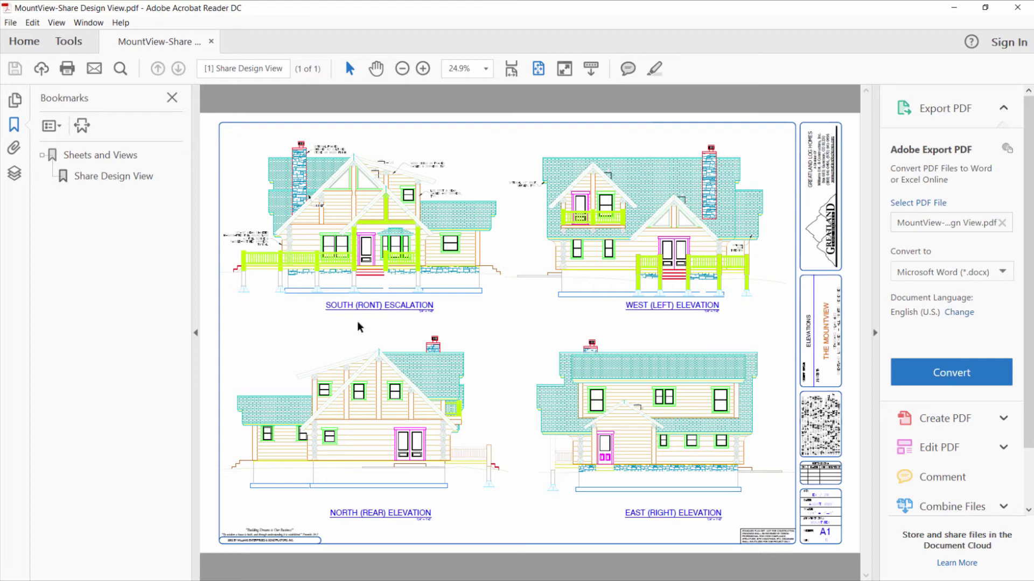
Close MountView-Share Design View.pdf in Acrobat Reader.
left_click(1026, 11)
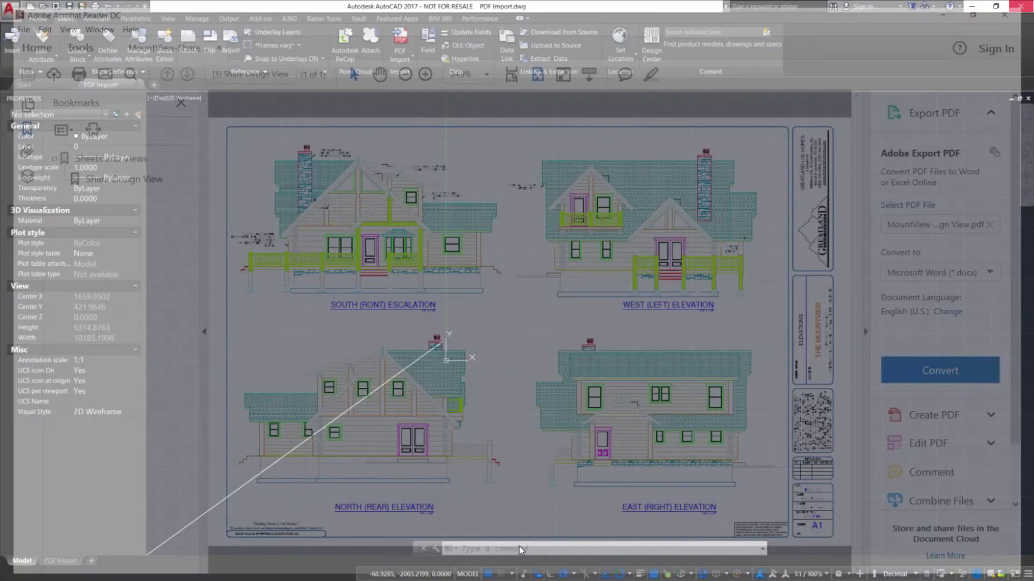
Import MountView-Share Design View.pdf from File and set the import scale to 40.
type("ile>: fiel")
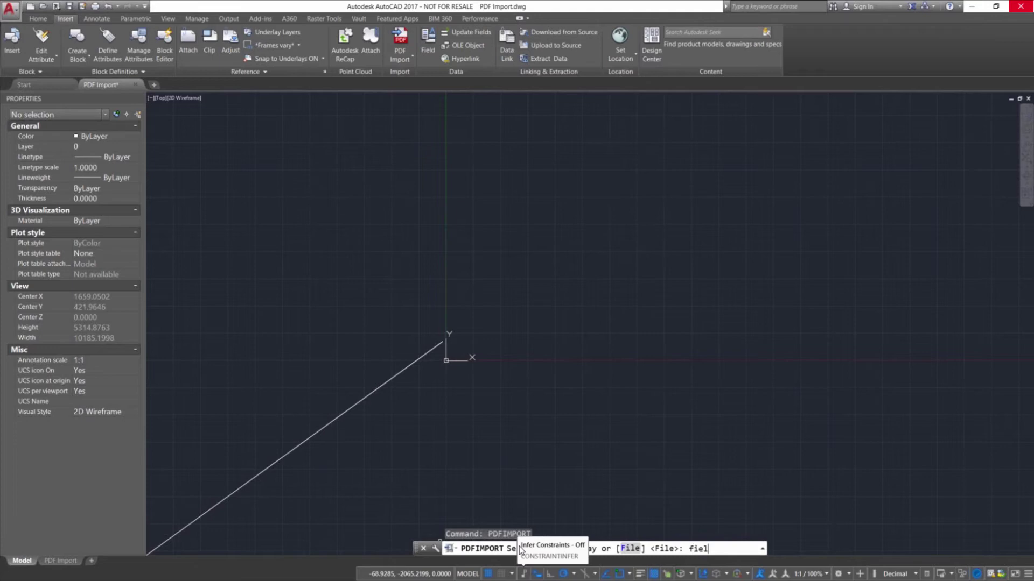
key("Return")
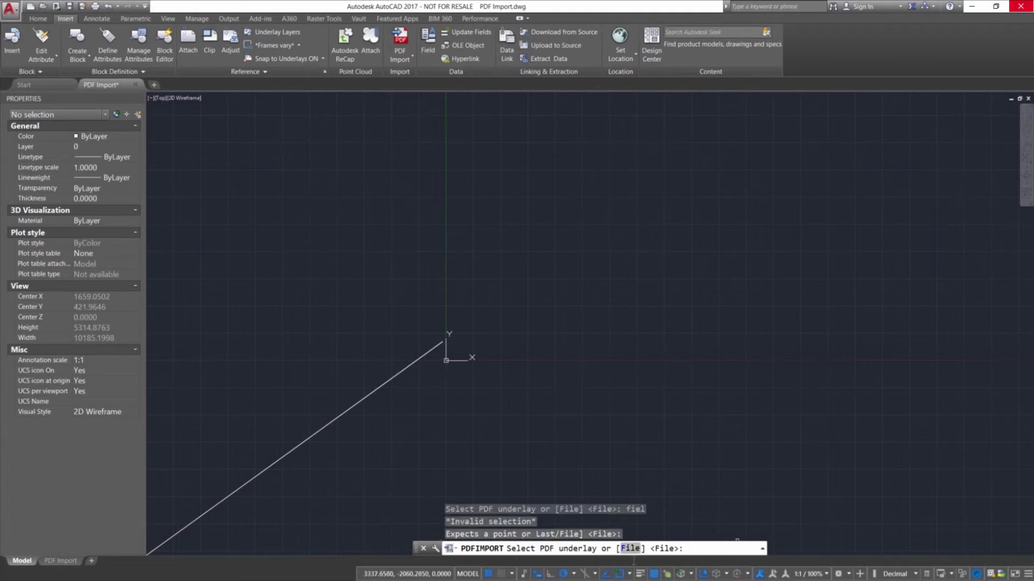
type("F")
key("Return")
left_click(373, 189)
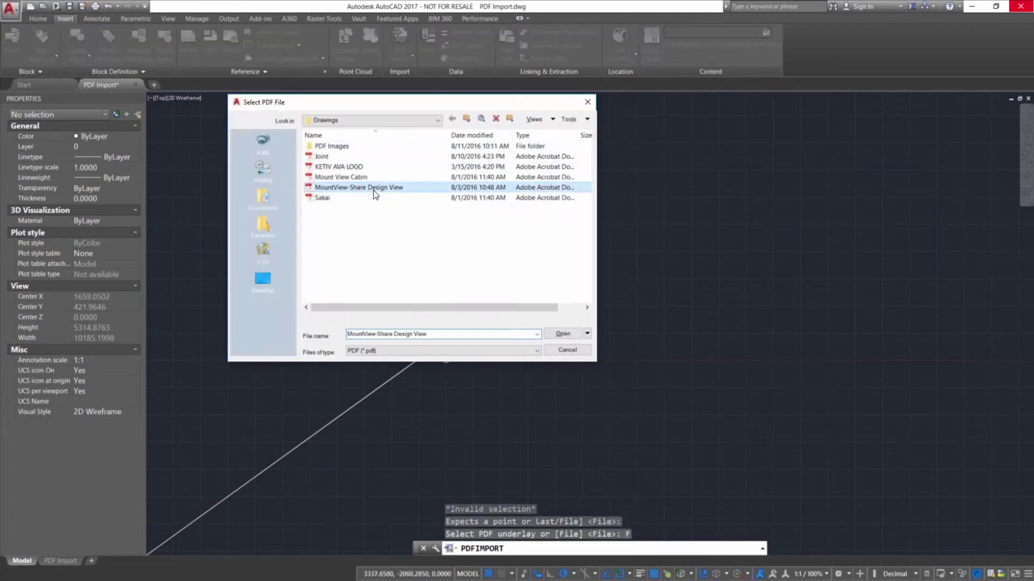
left_click(563, 333)
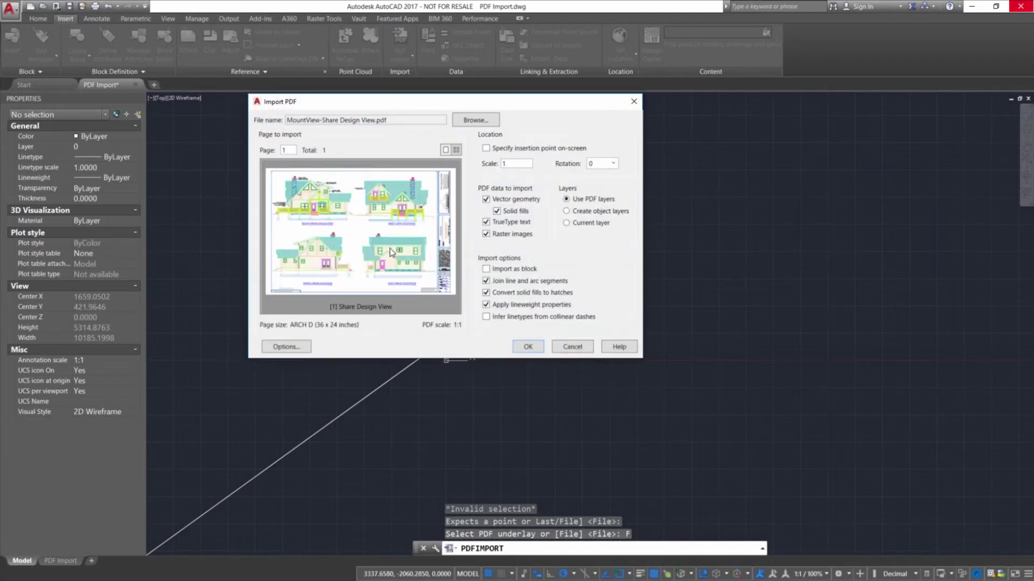
type("40")
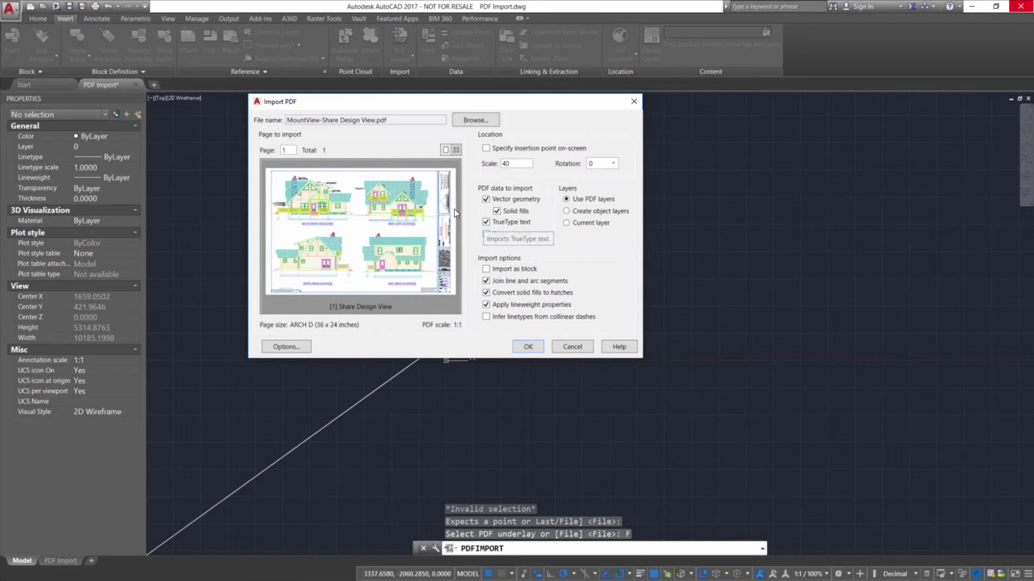
Import the elevations sheet and zoom in on the elevation title.
left_click(529, 346)
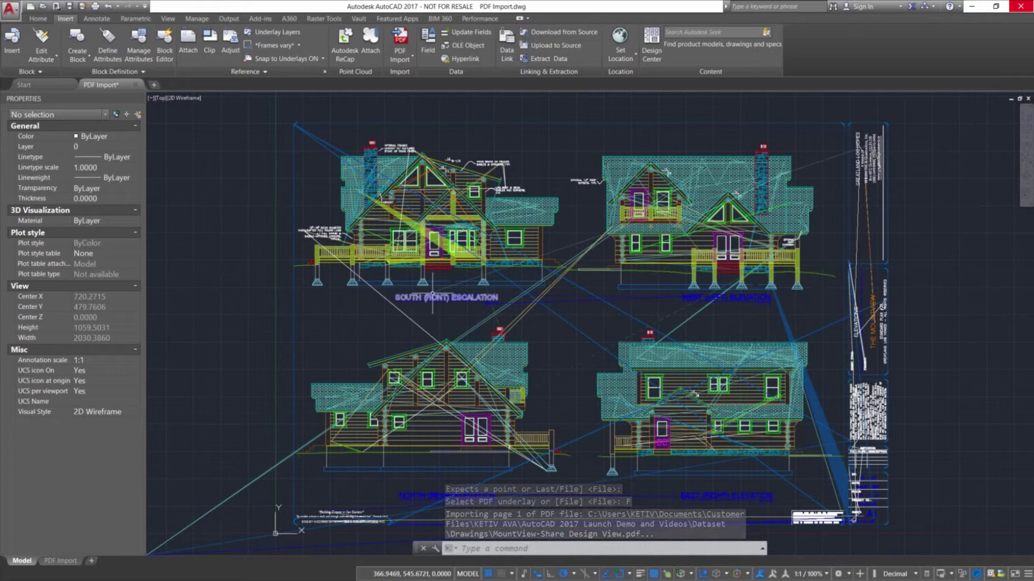
scroll(432, 293, "up", 4)
scroll(432, 294, "up", 5)
left_click(389, 303)
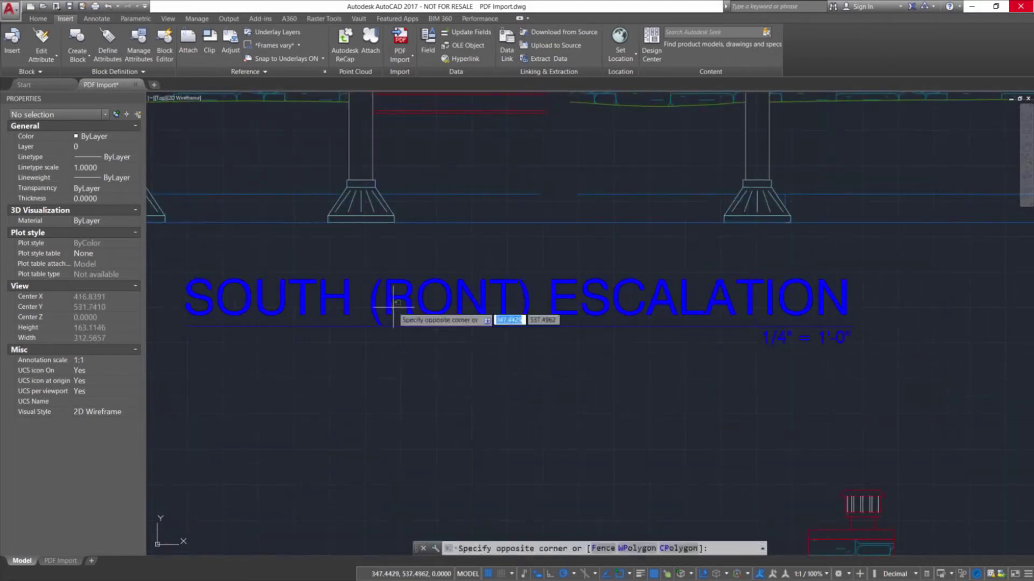
key("Escape")
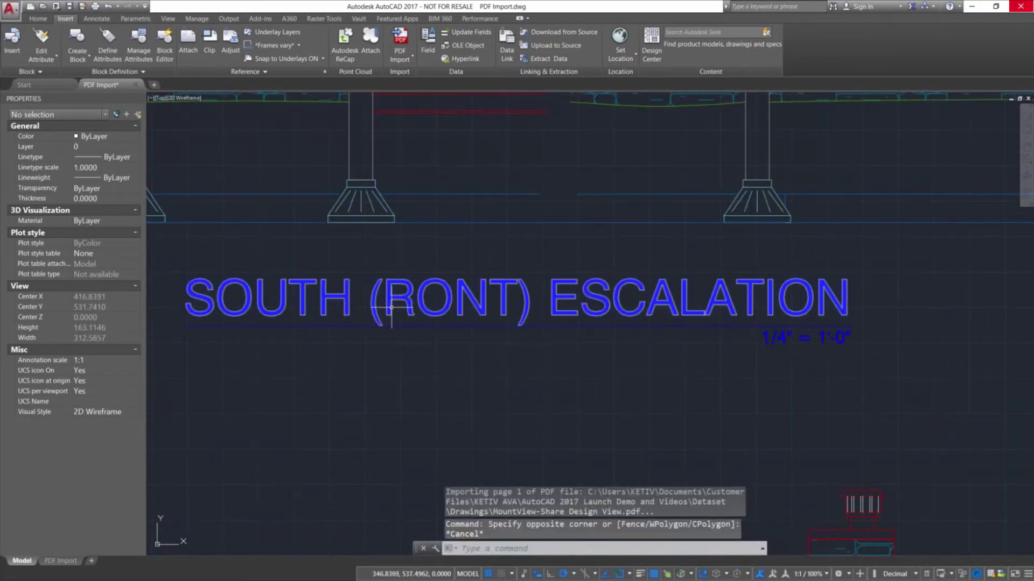
left_click(389, 304)
key("Escape")
left_click(389, 305)
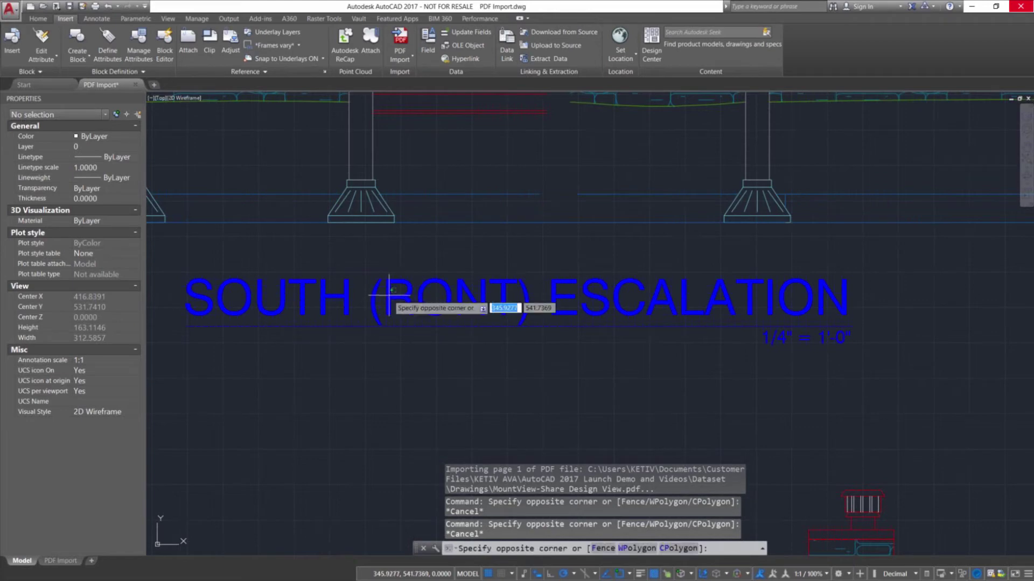
key("Escape")
Correct the title to SOUTH (FRONT) ELEVATION by adding F and replacing SC with LEV.
left_click(393, 298)
double_click(392, 298)
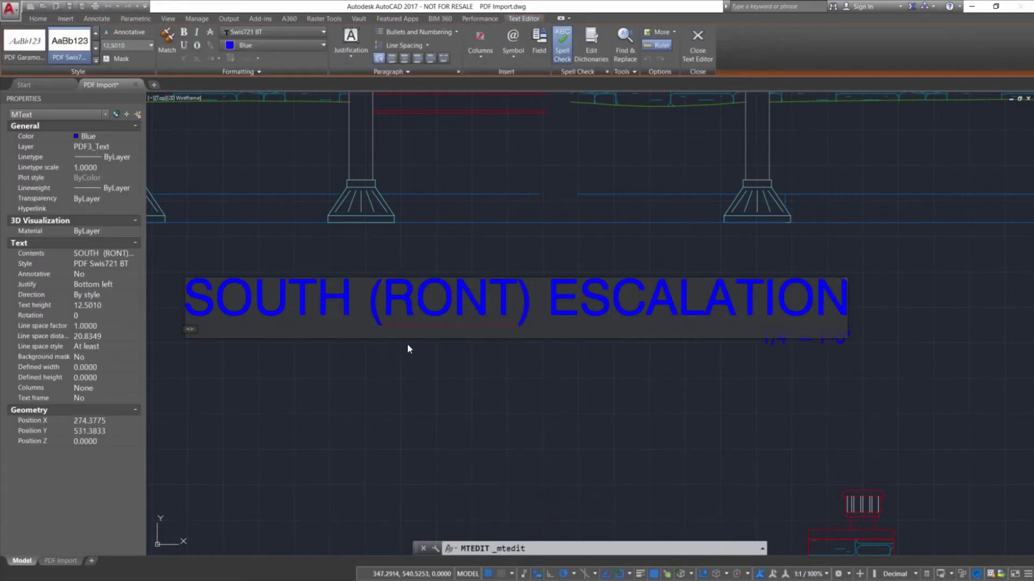
type("F")
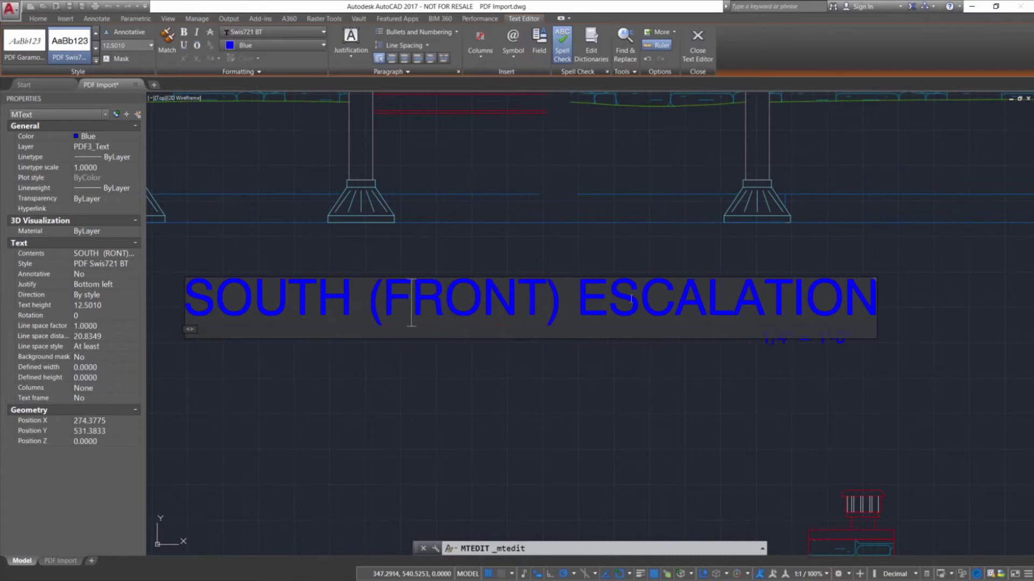
left_click_drag(608, 299, 683, 296)
key("Delete")
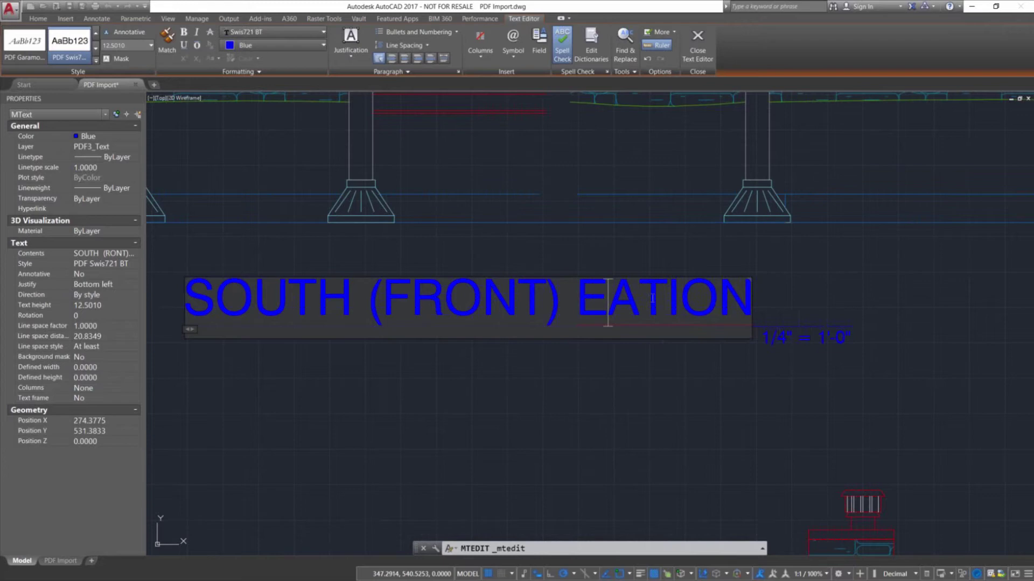
type("LEV")
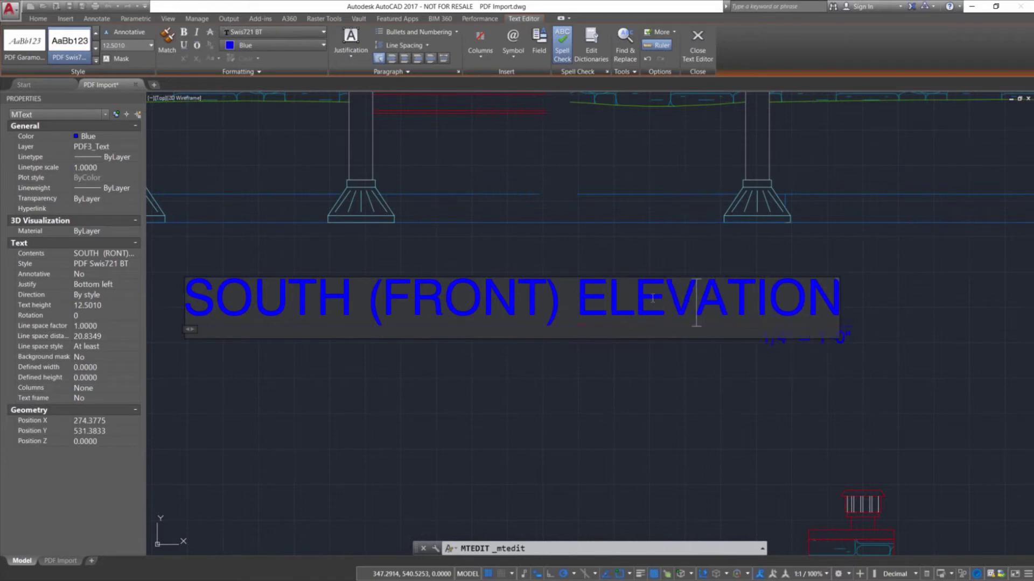
left_click(700, 366)
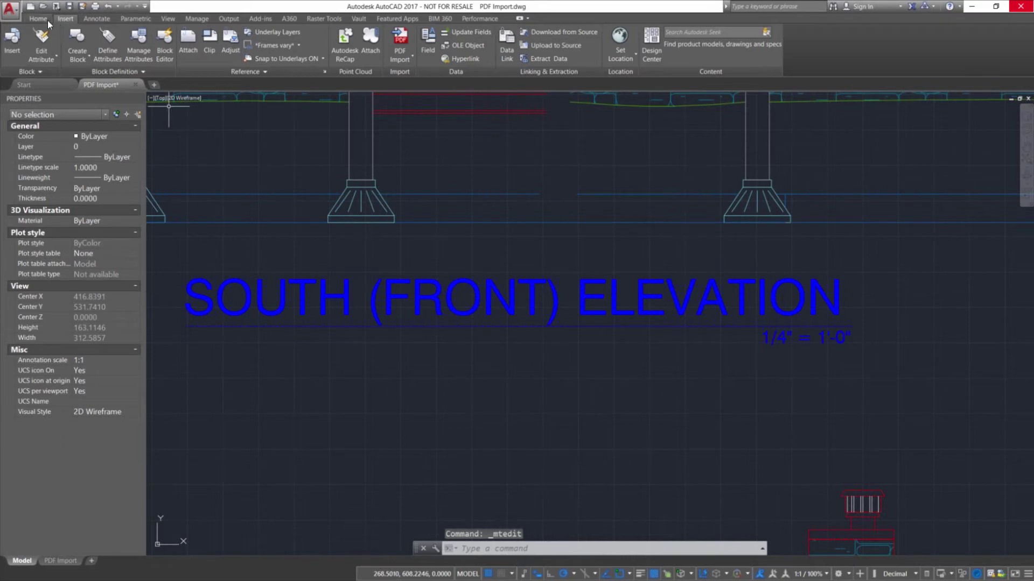
left_click(34, 19)
left_click(14, 15)
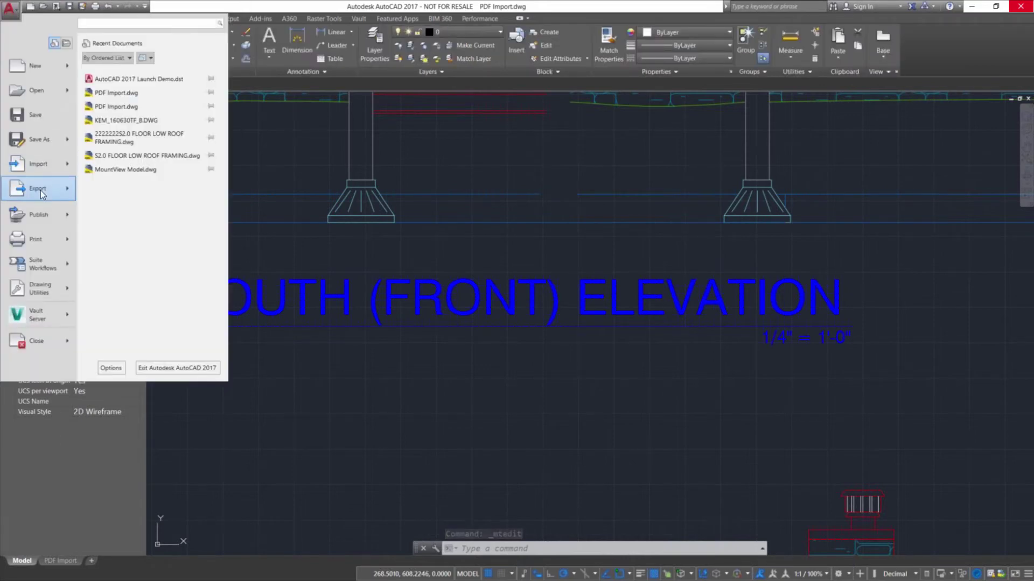
mouse_move(42, 194)
left_click(142, 185)
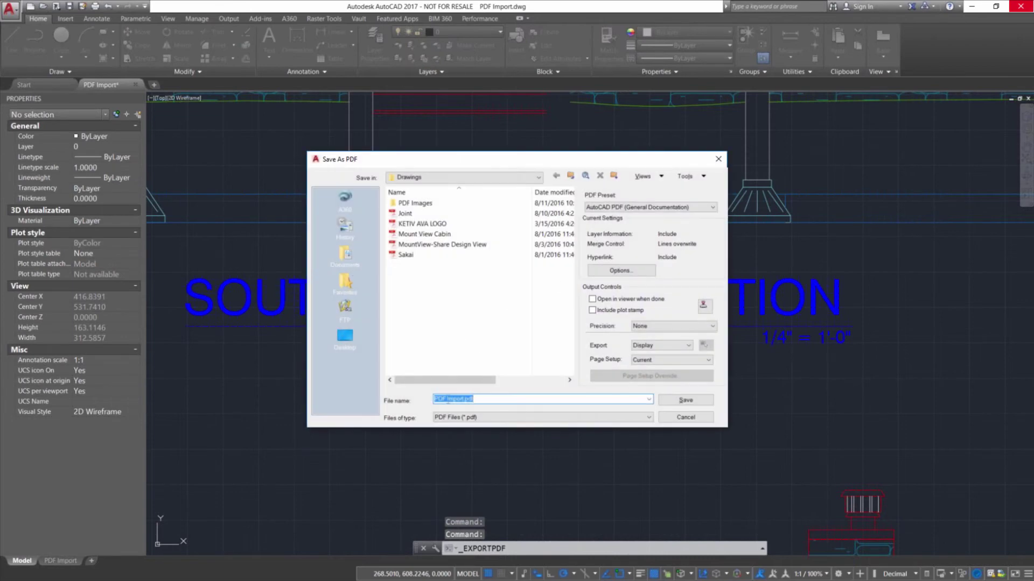
left_click(679, 419)
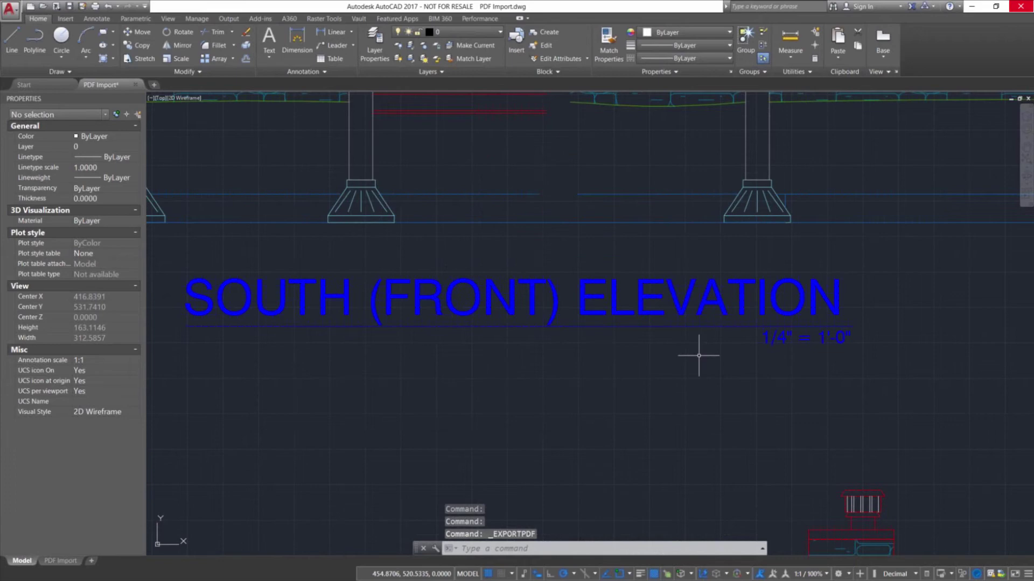
scroll(694, 354, "up", 4)
scroll(551, 393, "down", 6)
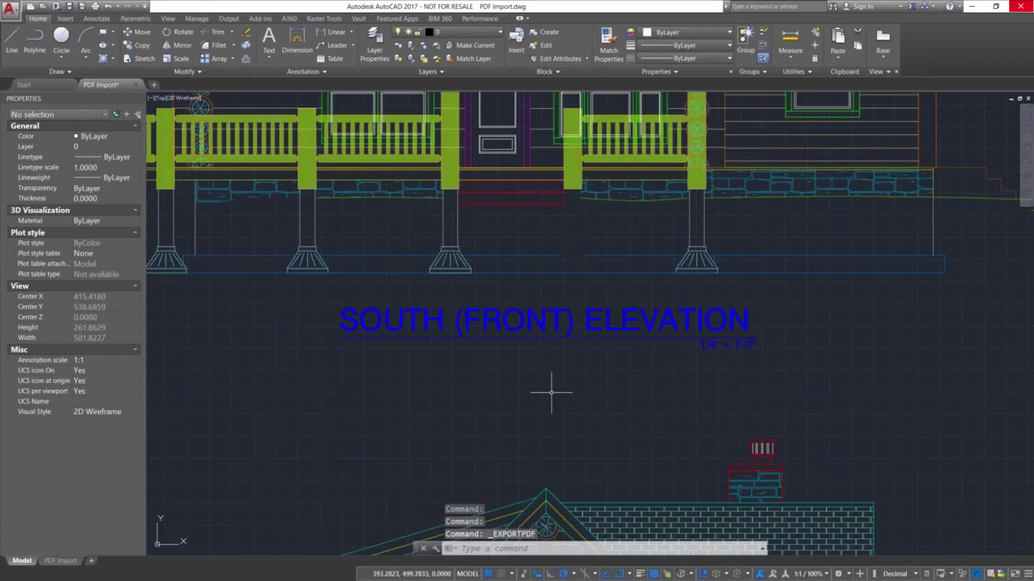
scroll(482, 398, "down", 2)
scroll(162, 159, "up", 5)
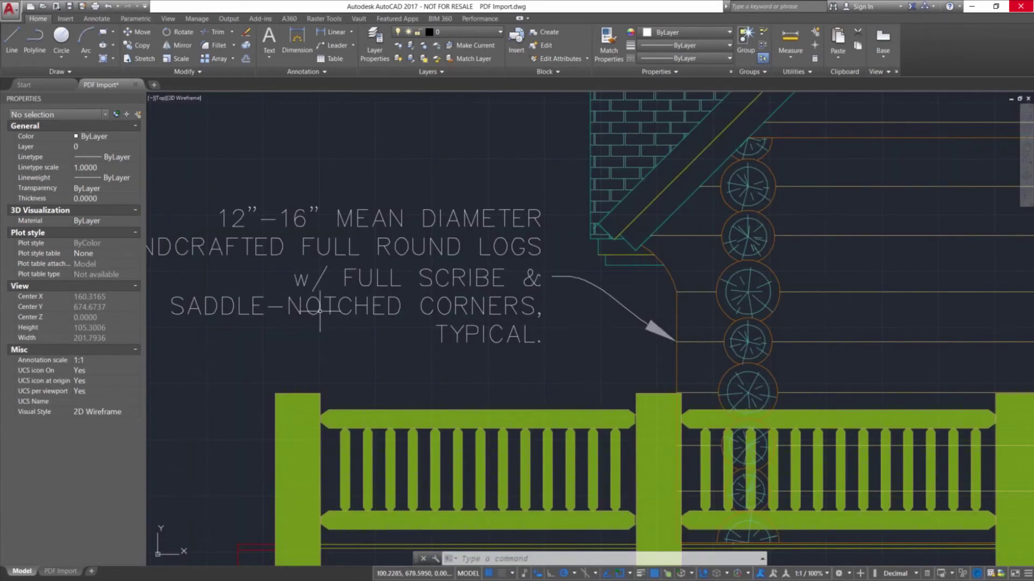
left_click(320, 310)
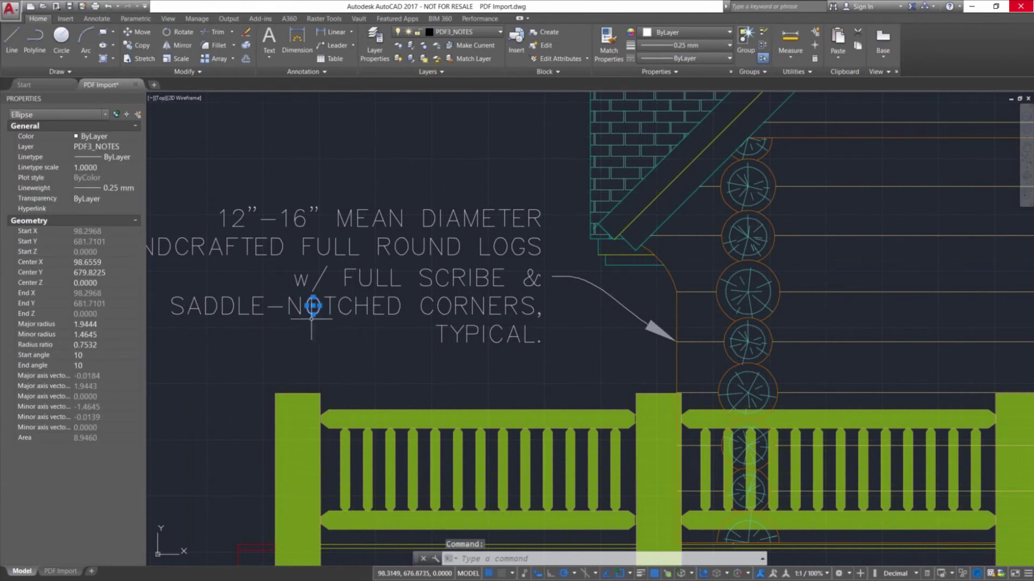
left_click(300, 312)
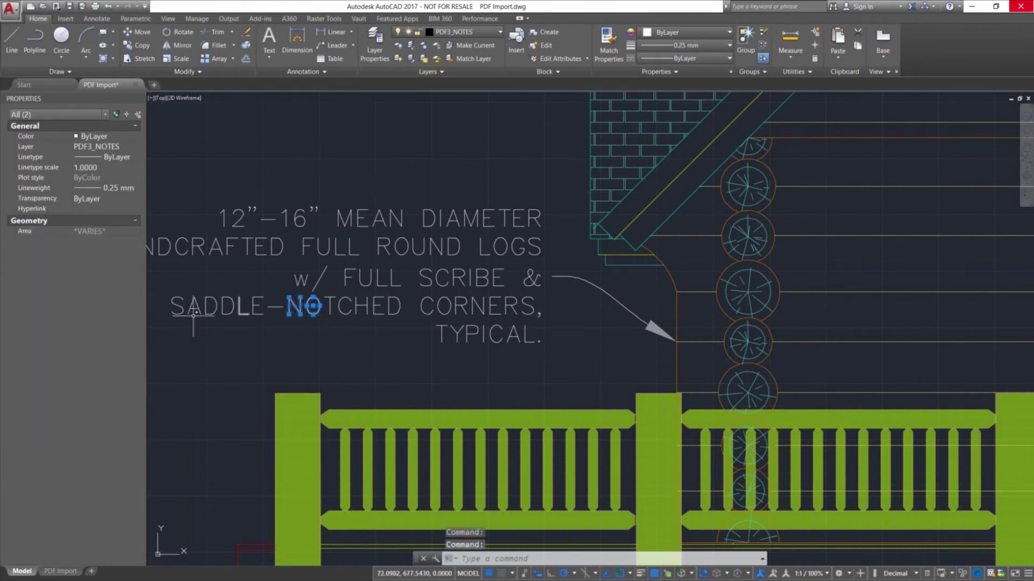
key("Escape")
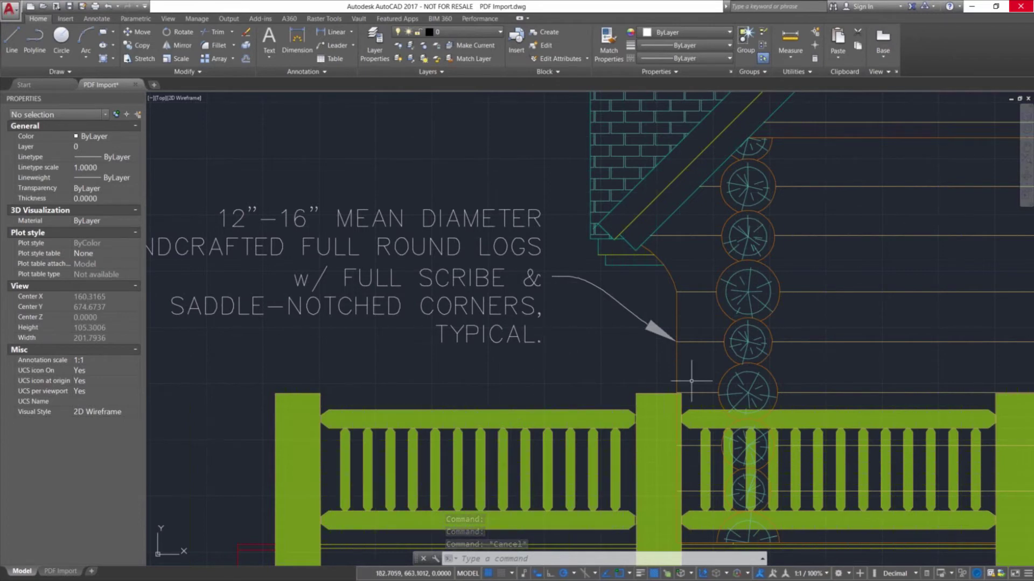
scroll(691, 377, "down", 2)
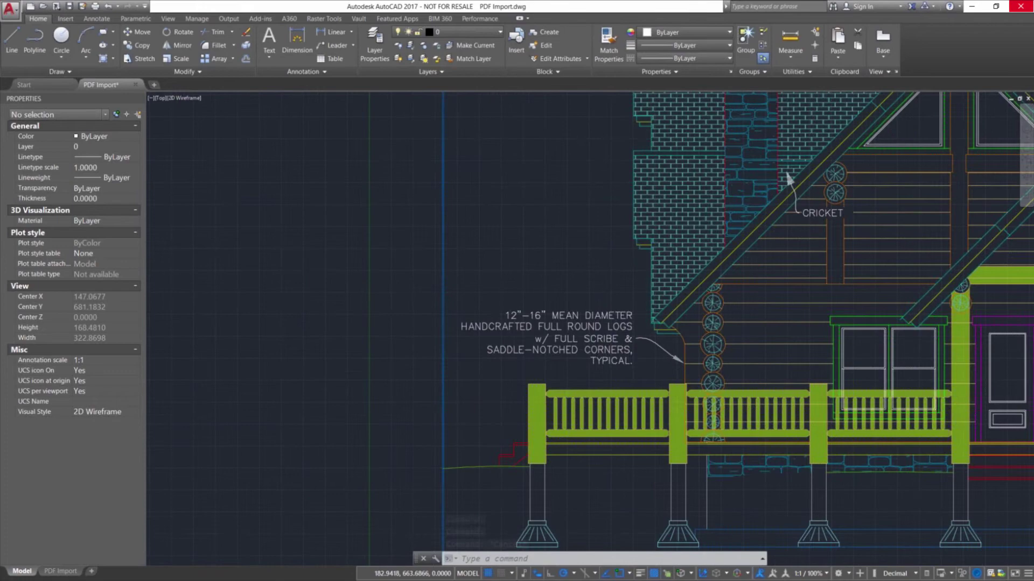
scroll(689, 377, "down", 4)
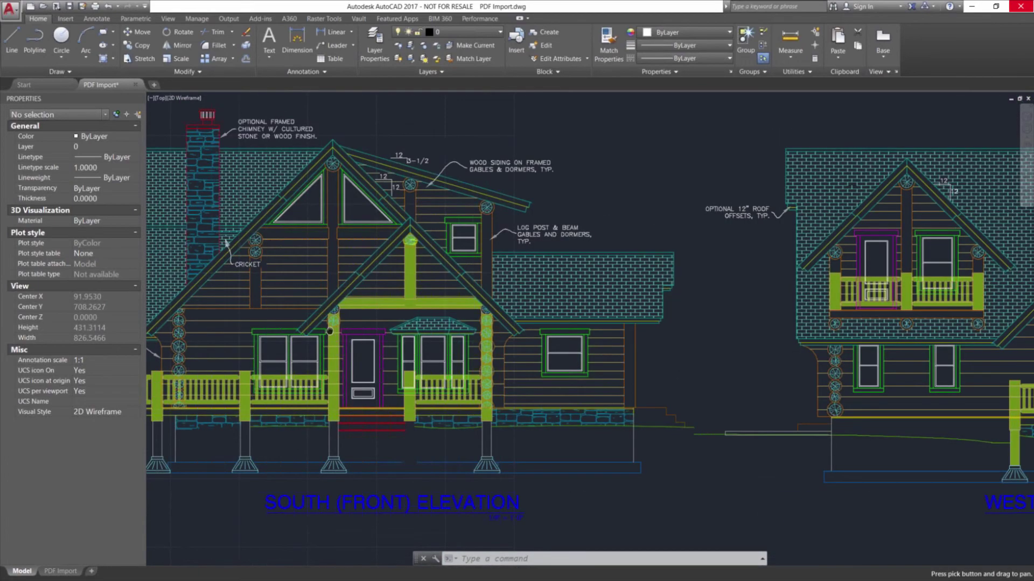
key("Escape")
mouse_move(1023, 373)
middle_mouse_down()
mouse_move(925, 395)
mouse_move(487, 373)
middle_mouse_up()
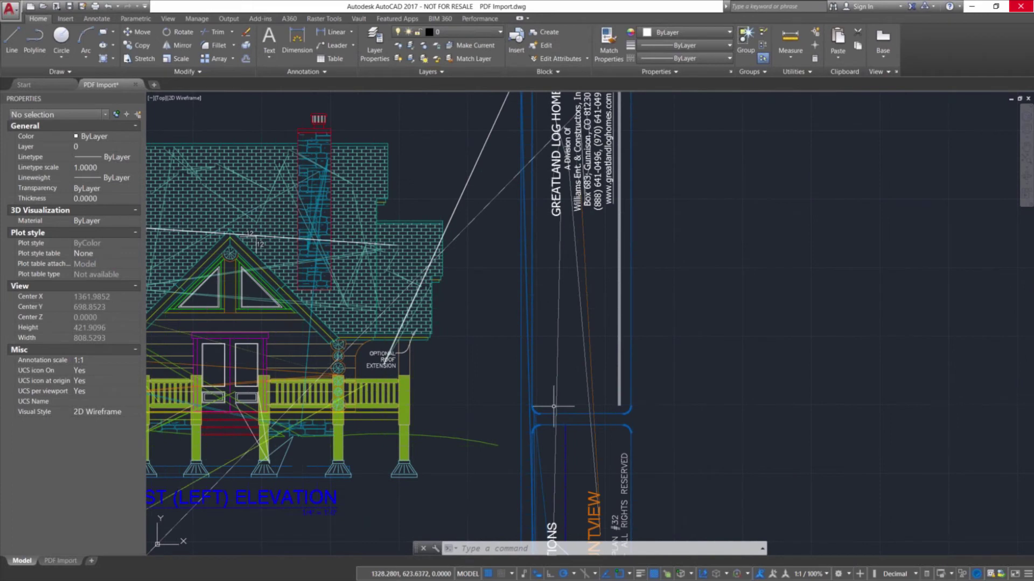
scroll(553, 406, "down", 2)
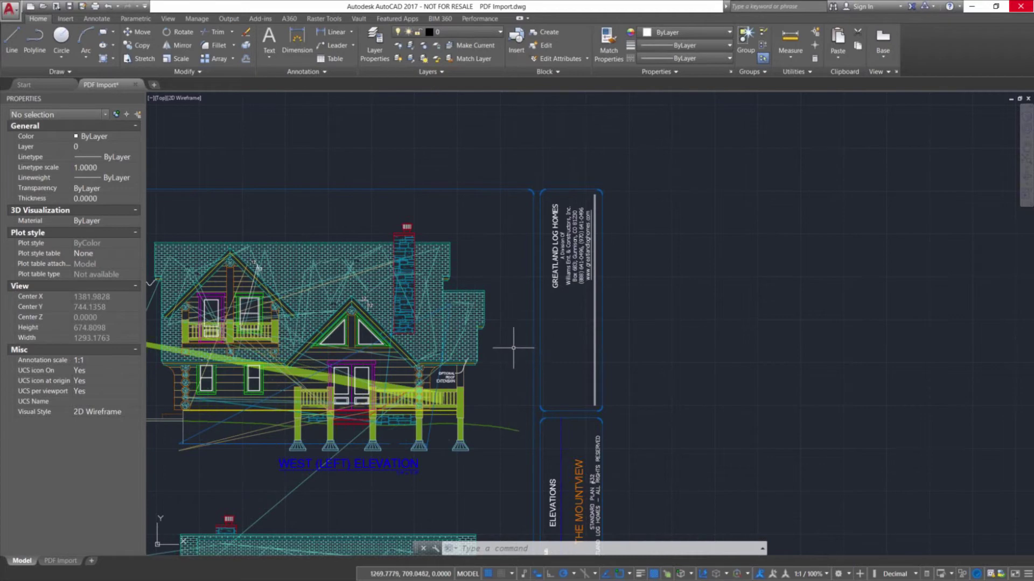
scroll(513, 347, "down", 10)
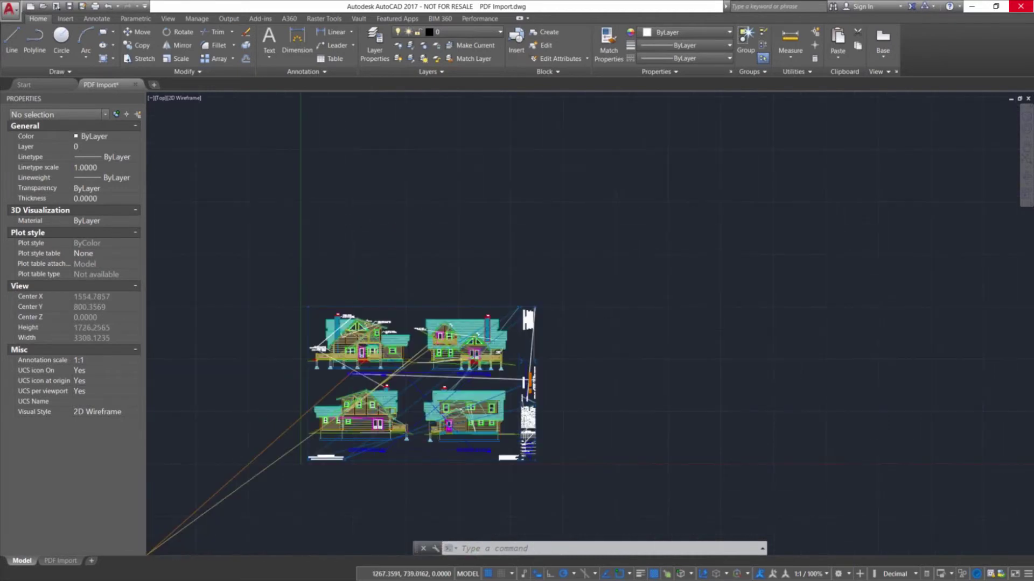
Select all 12296 objects in the drawing and erase them.
key("ctrl+a")
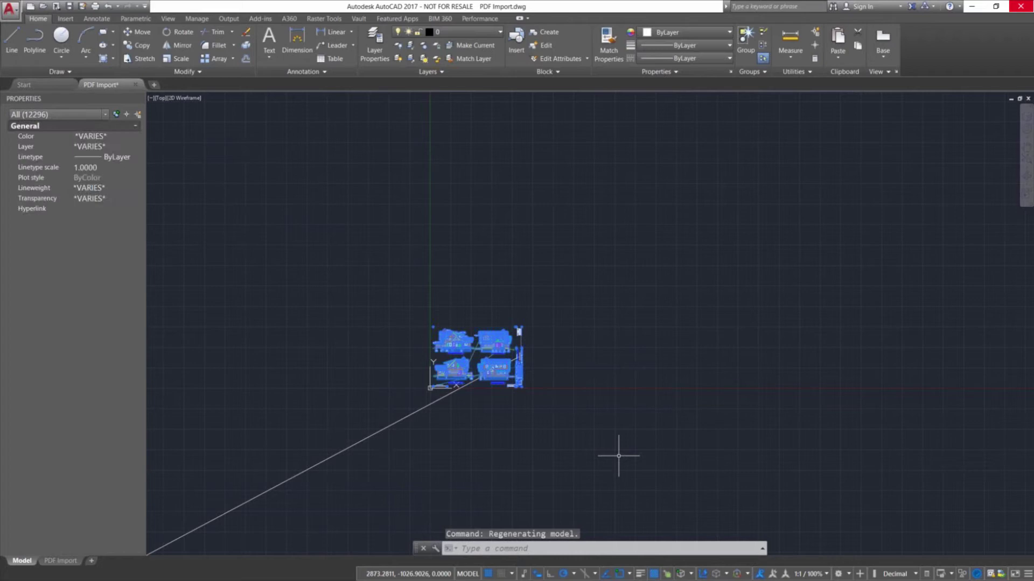
right_click(376, 283)
left_click(425, 339)
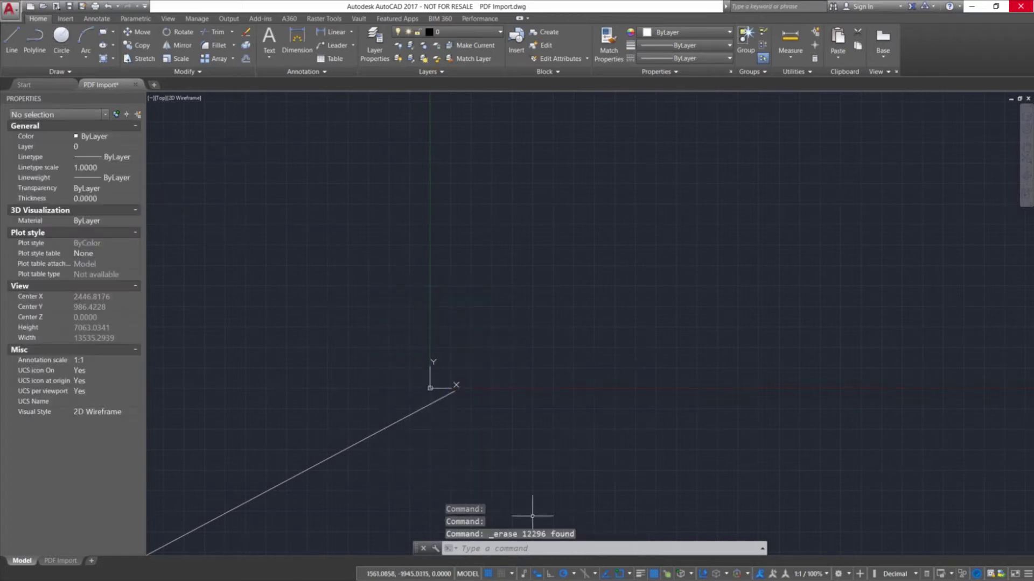
Start a new PDFIMPORT from a file.
left_click(576, 550)
type("pdf")
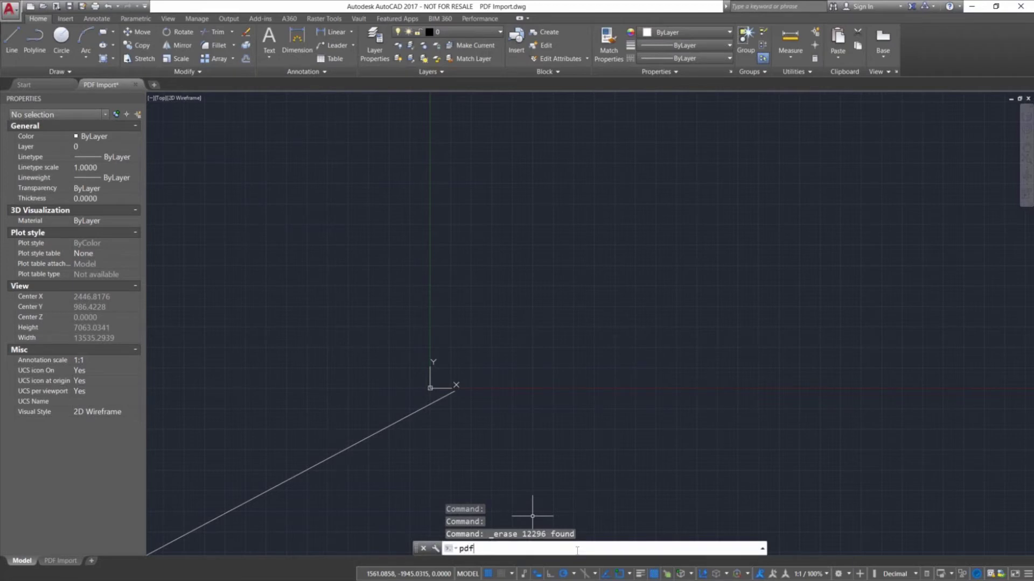
key("Return")
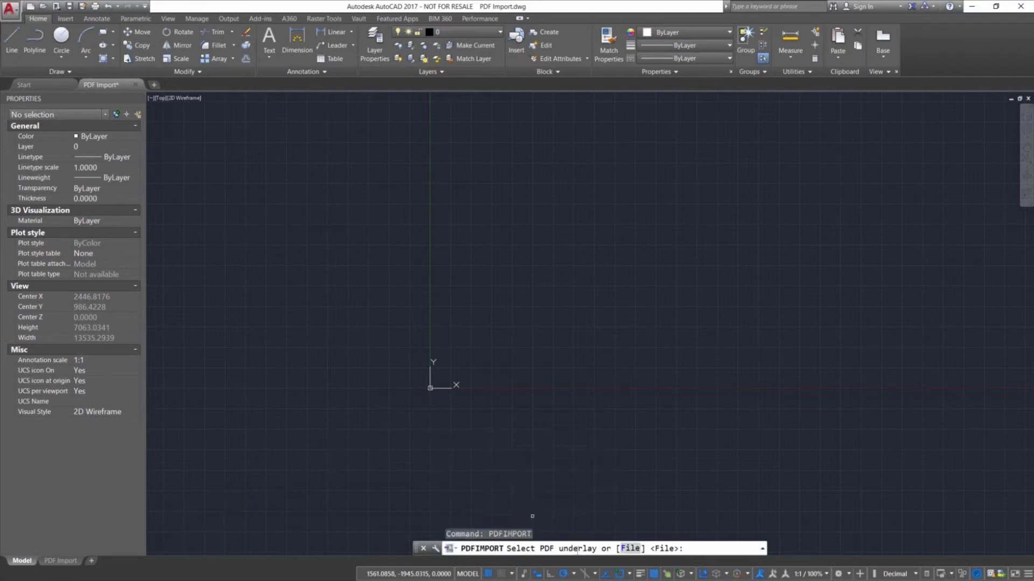
left_click(630, 549)
Pick KETIV AVA LOGO.pdf, then close Acrobat Reader after viewing the logo page.
left_click(355, 166)
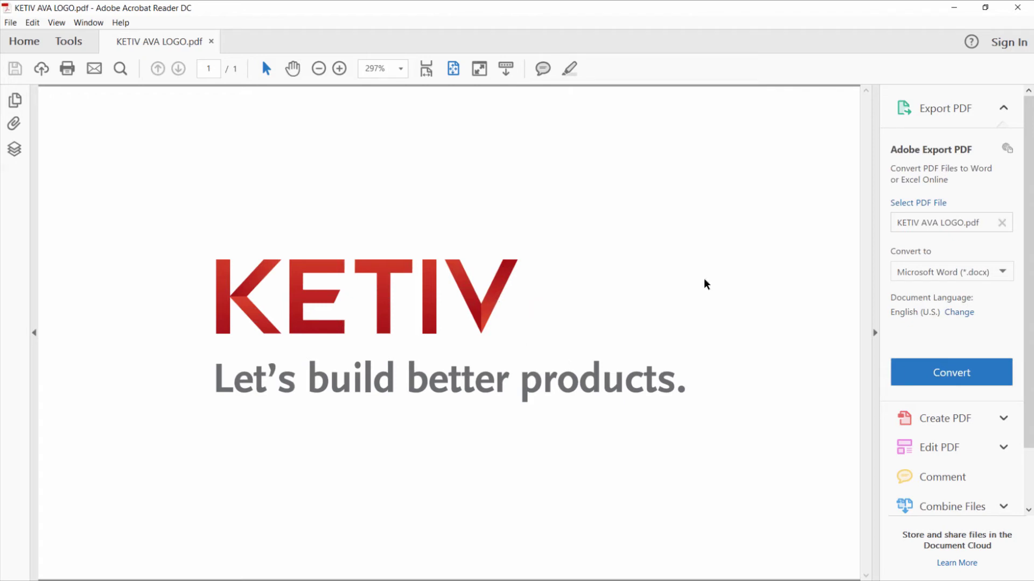
left_click(1023, 14)
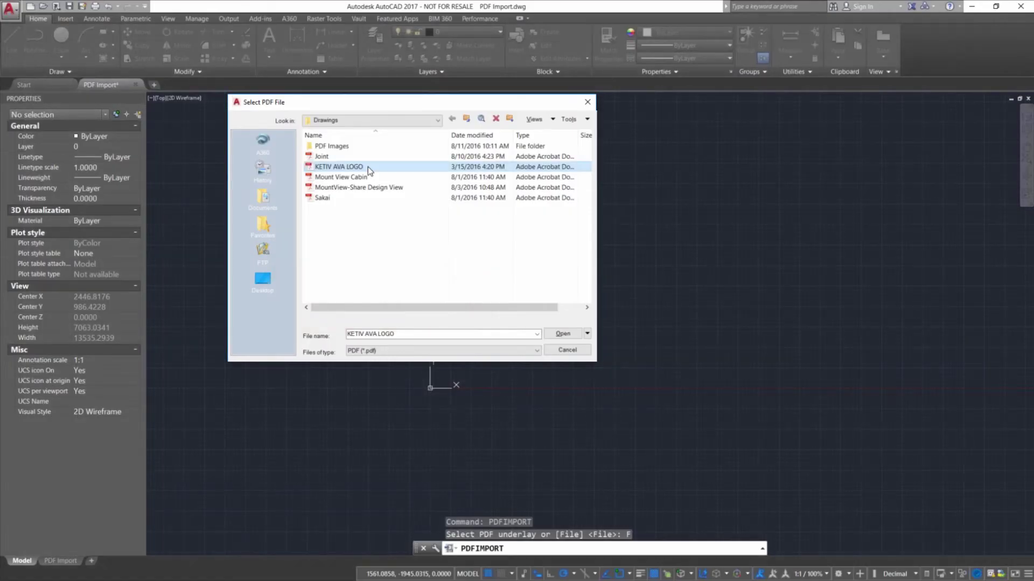
Import KETIV AVA LOGO.pdf with Raster images included.
double_click(367, 166)
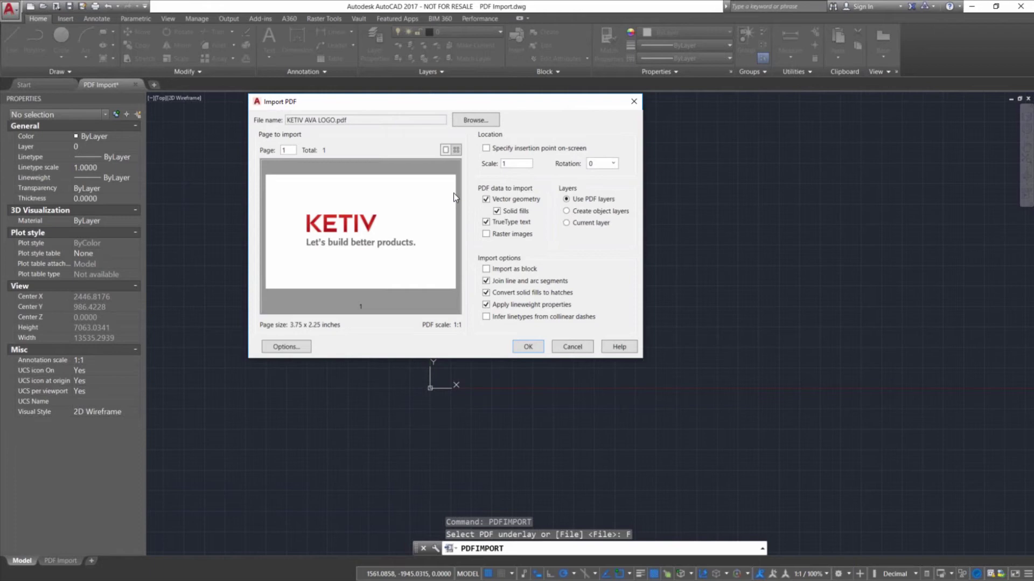
left_click(486, 234)
left_click(526, 348)
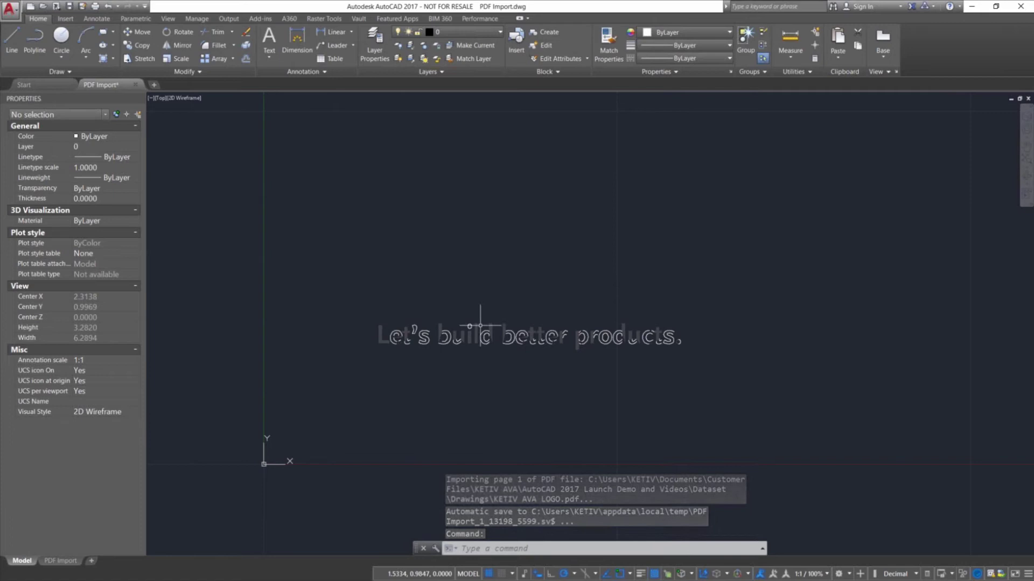
Erase the 193 imported KETIV logo and tagline objects.
scroll(538, 369, "up", 2)
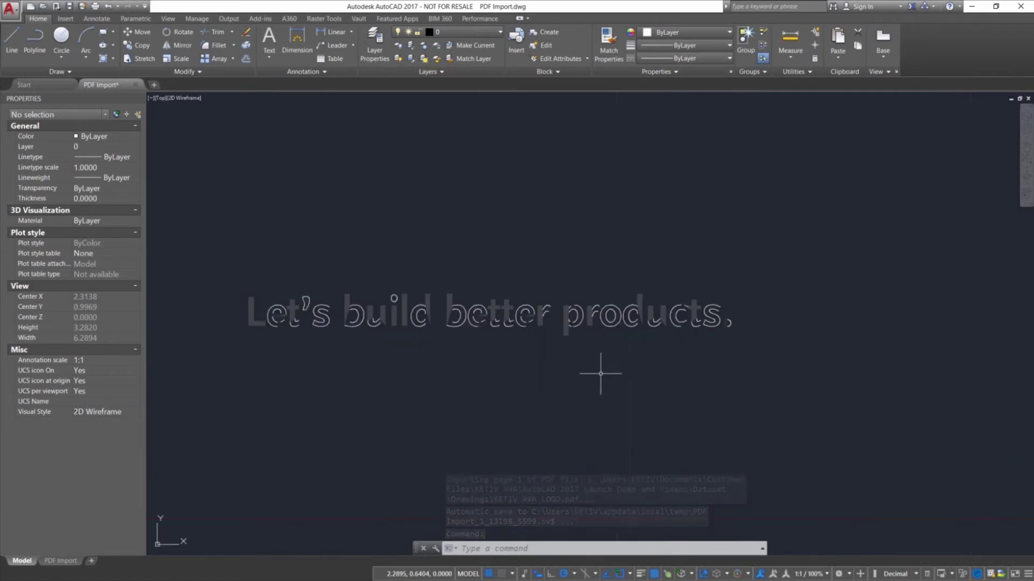
scroll(645, 364, "down", 2)
left_click(711, 367)
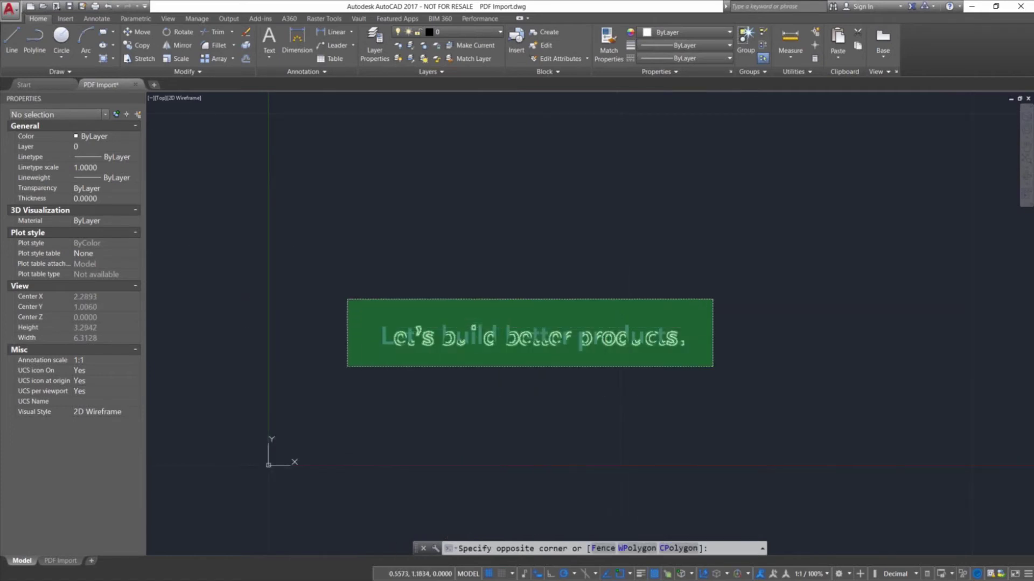
left_click(347, 300)
right_click(381, 315)
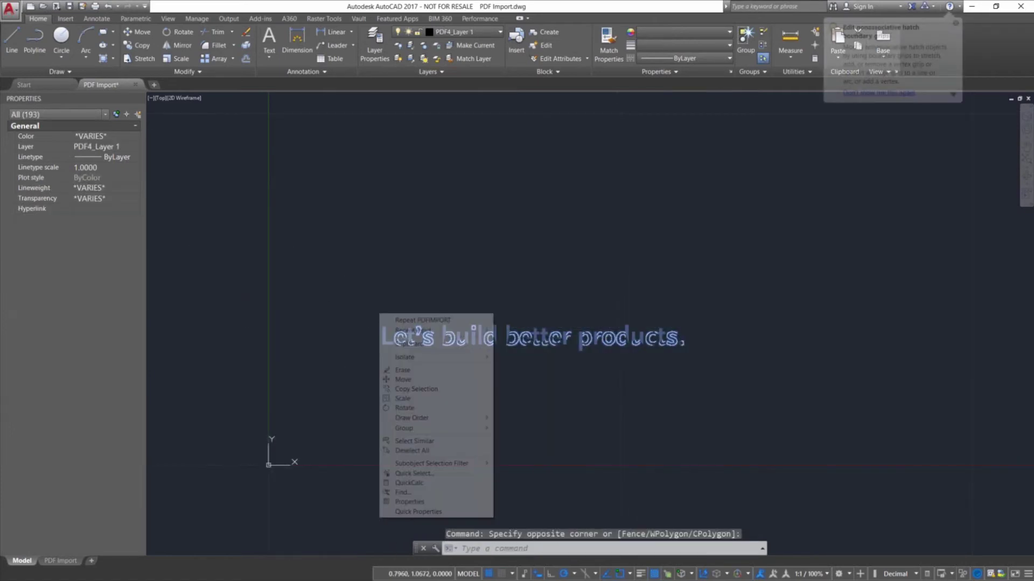
left_click(423, 369)
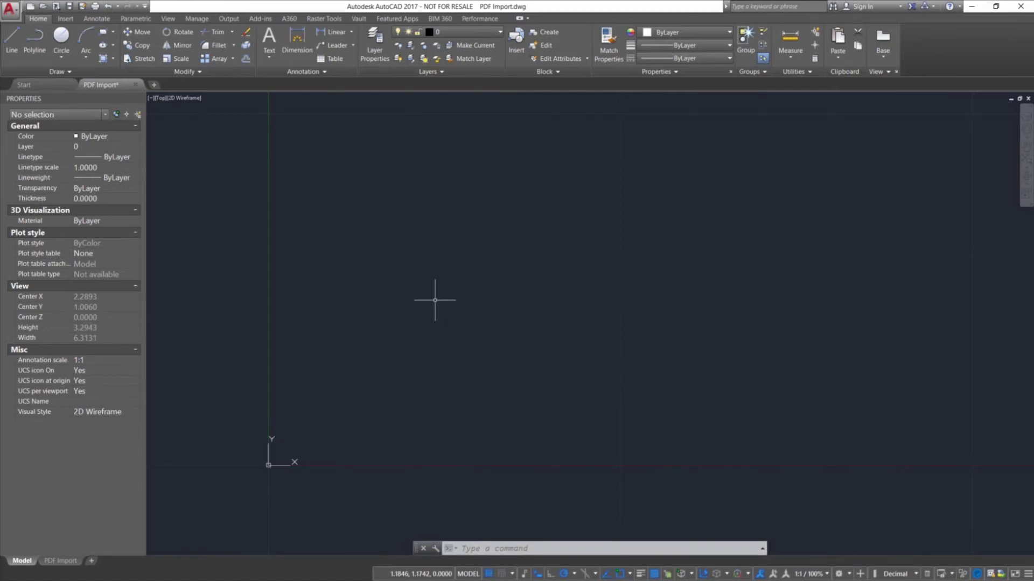
scroll(435, 300, "down", 2)
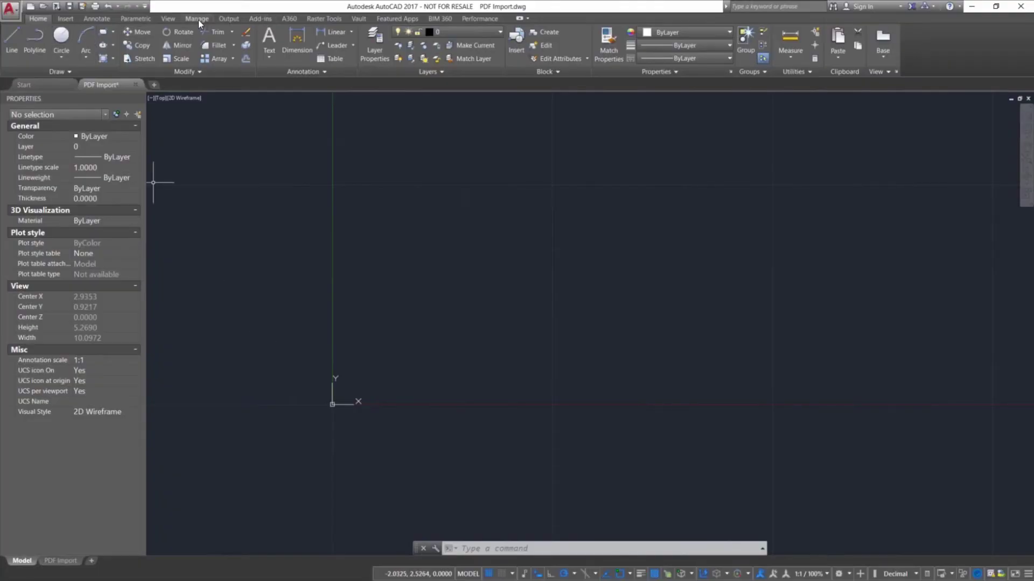
Import Sakai.pdf from File with PDFIMPORT.
type("pdf")
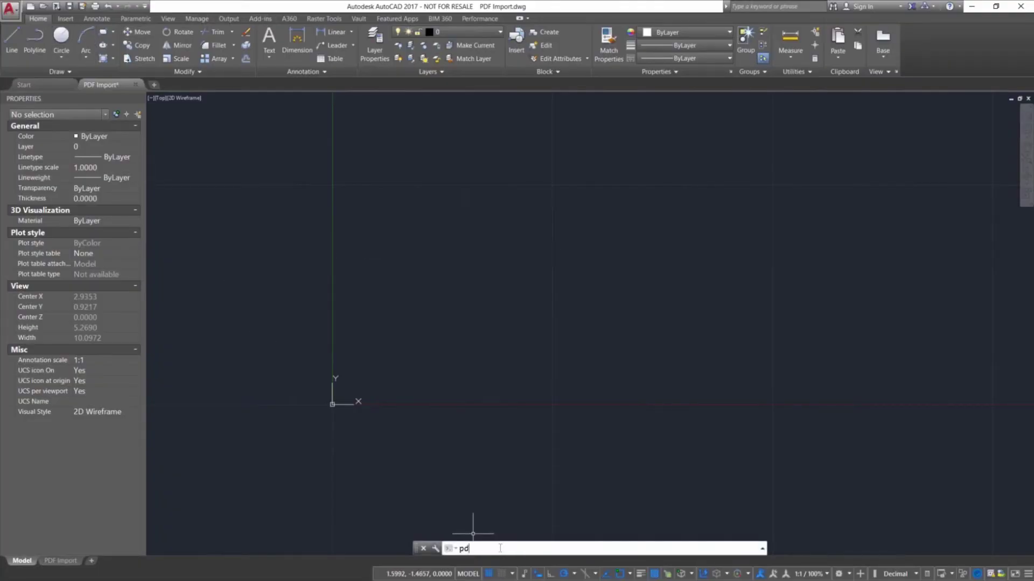
key("Return")
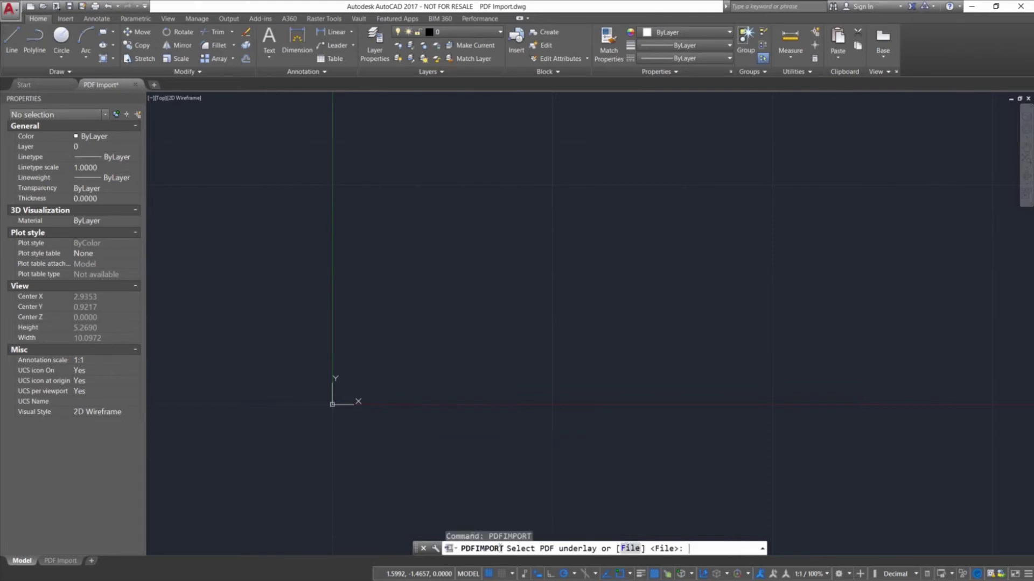
left_click(628, 549)
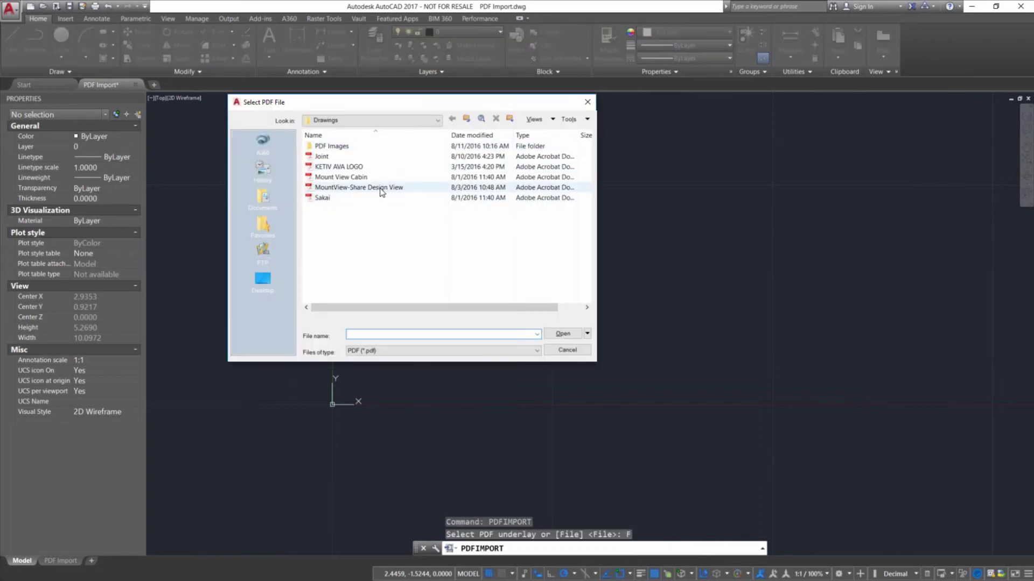
double_click(334, 198)
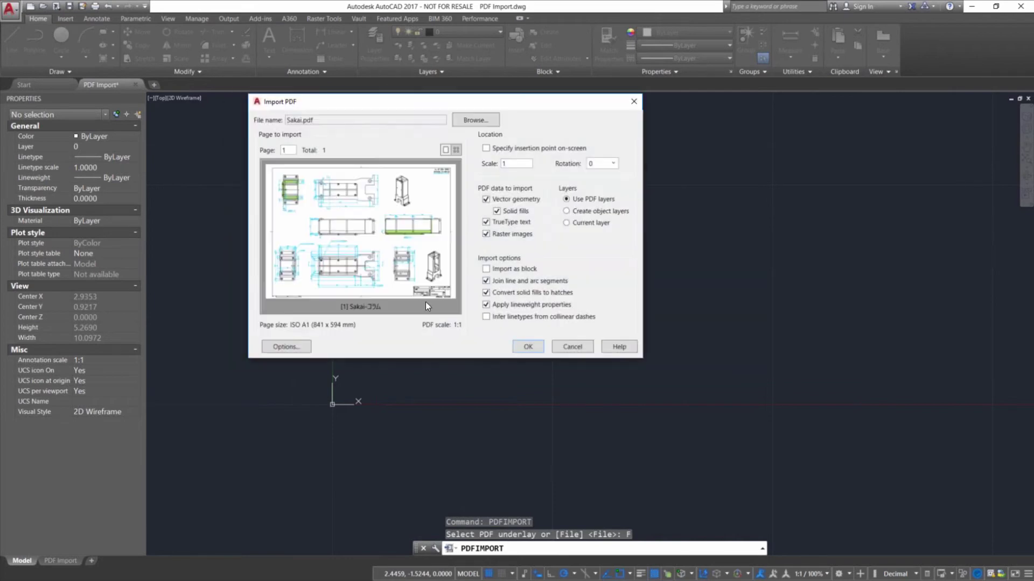
left_click(537, 349)
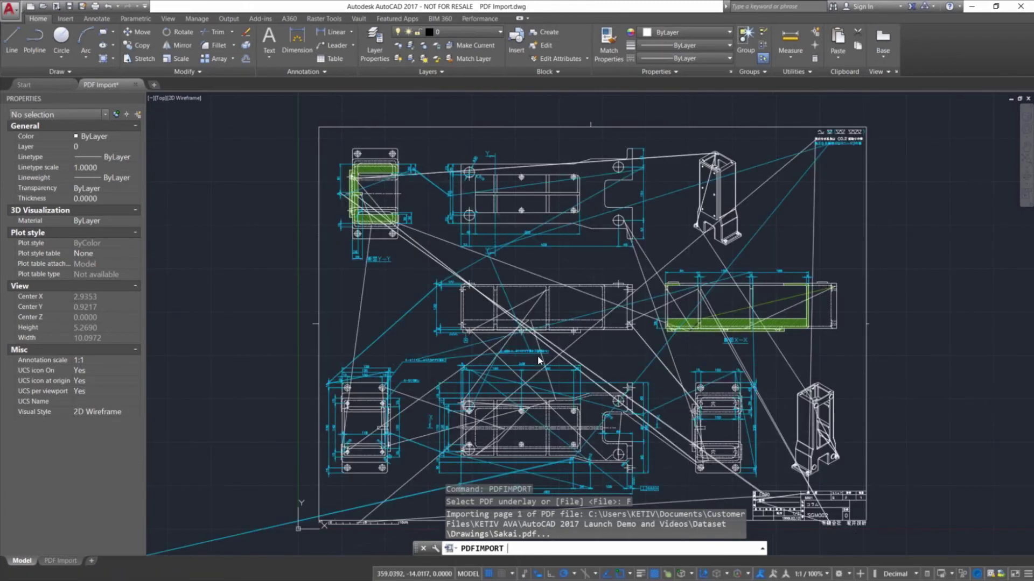
Zoom and pan to the Sakai title block and edit one of its lines.
scroll(809, 546, "up", 5)
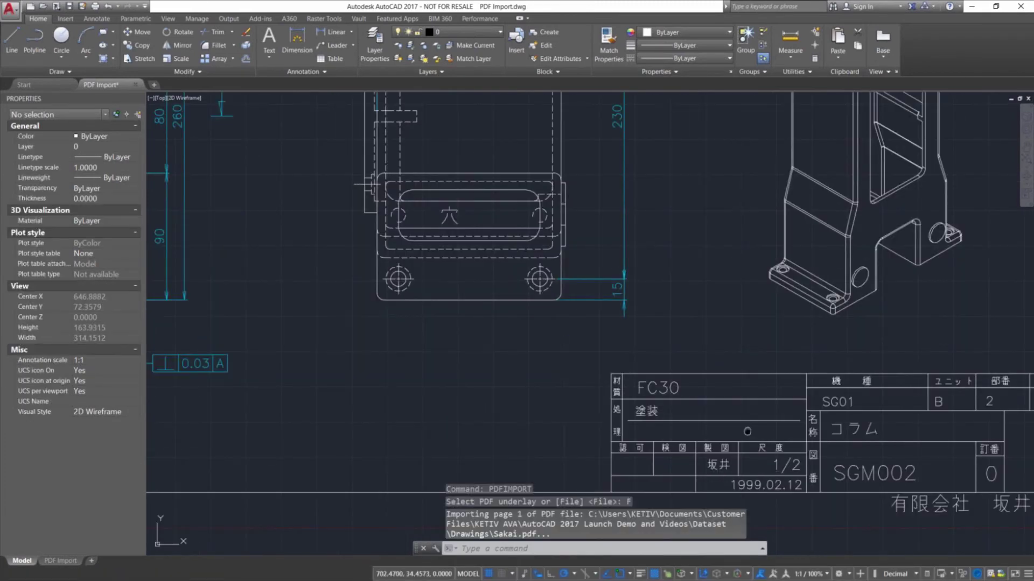
middle_click_drag(651, 401, 487, 384)
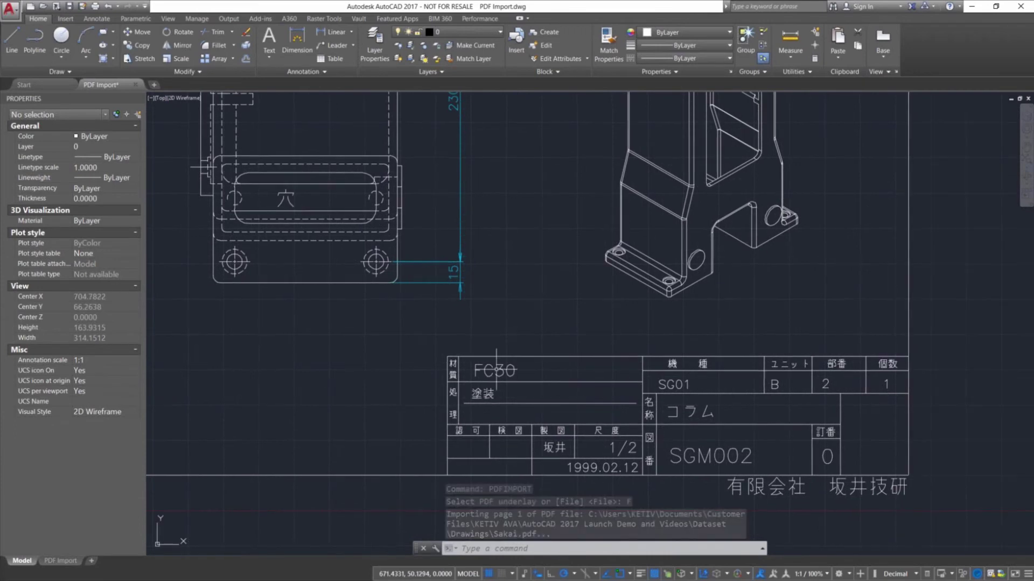
double_click(485, 393)
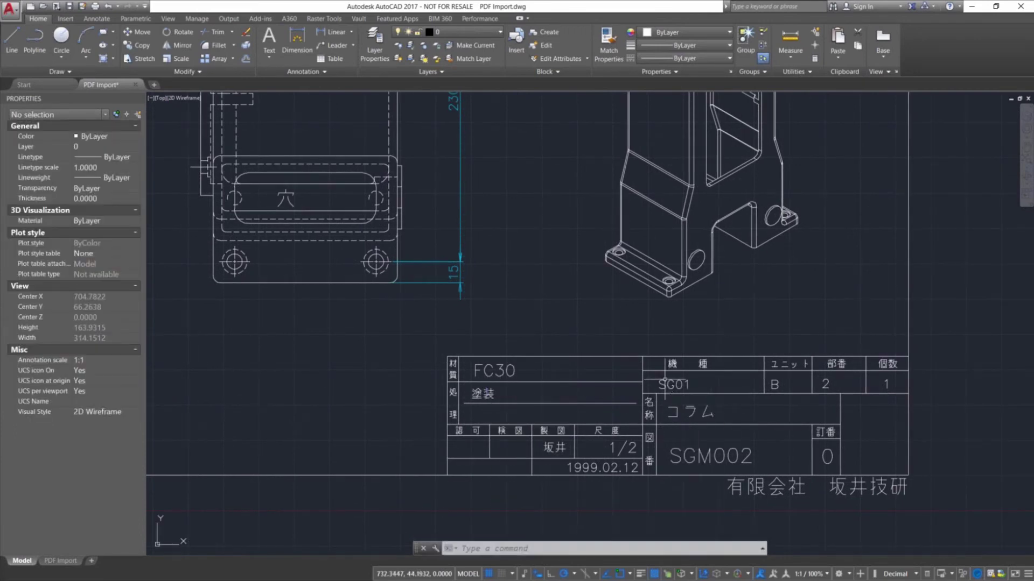
key("Escape")
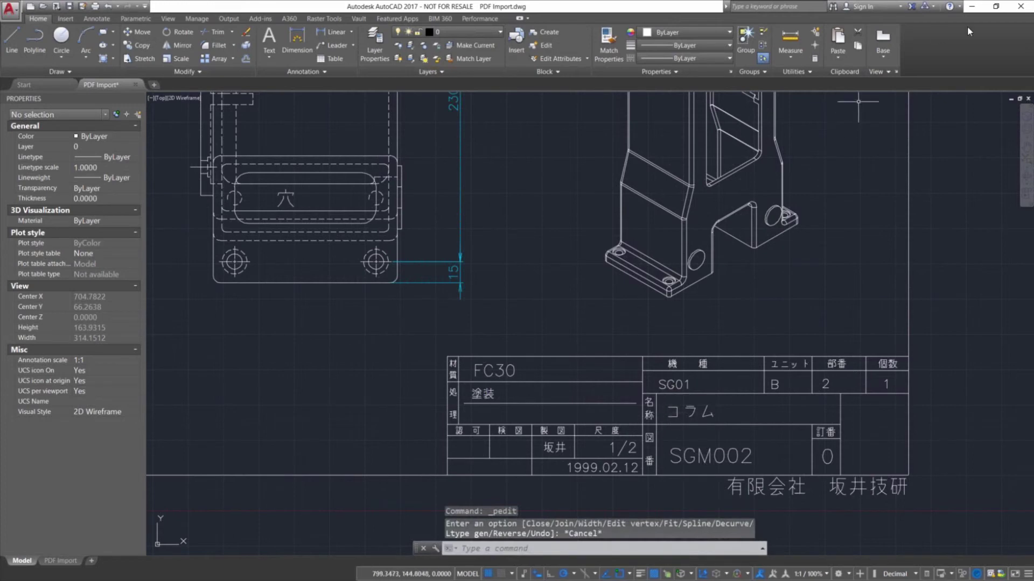
left_click(972, 15)
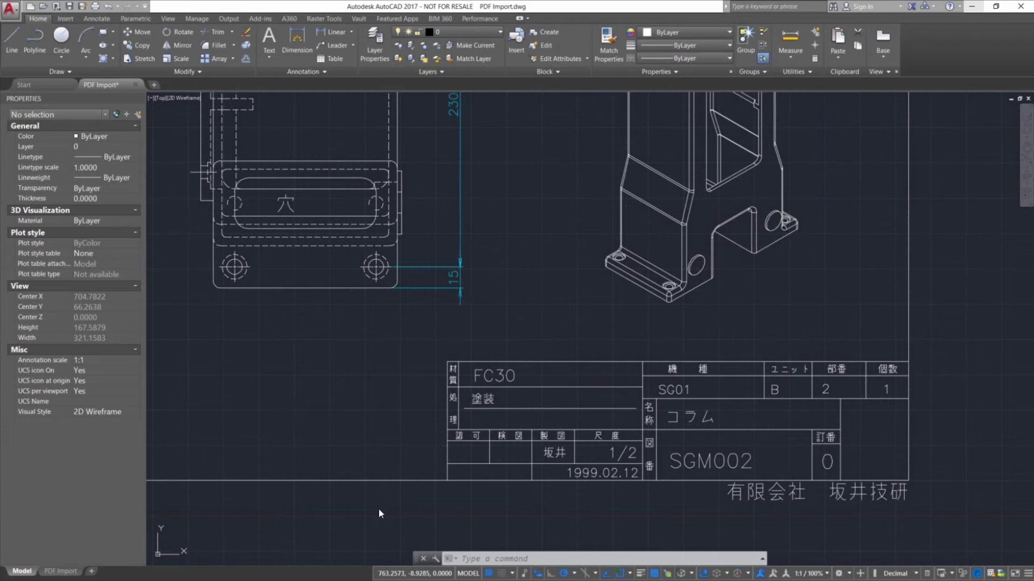
scroll(386, 460, "down", 5)
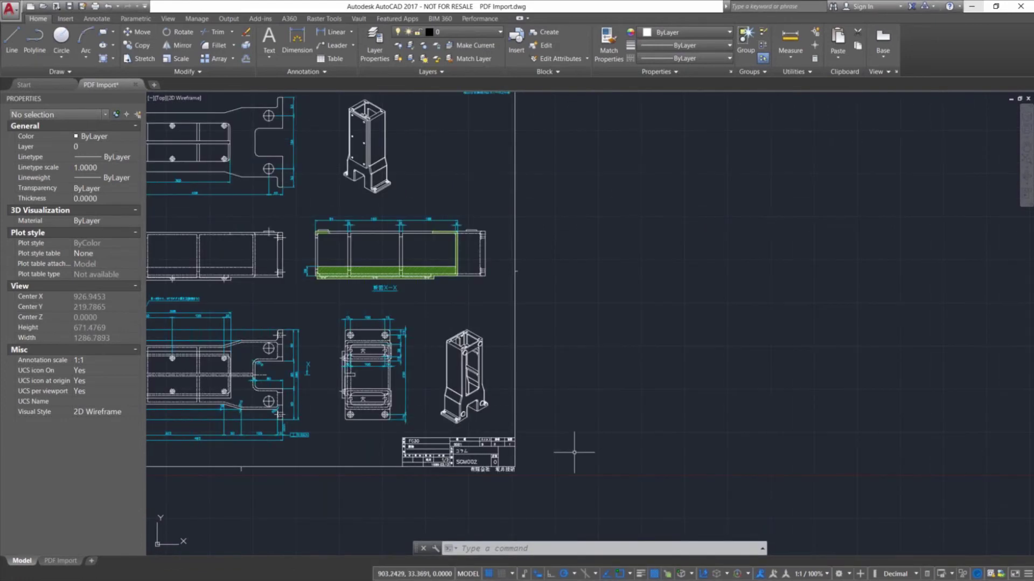
middle_click_drag(318, 293, 590, 354)
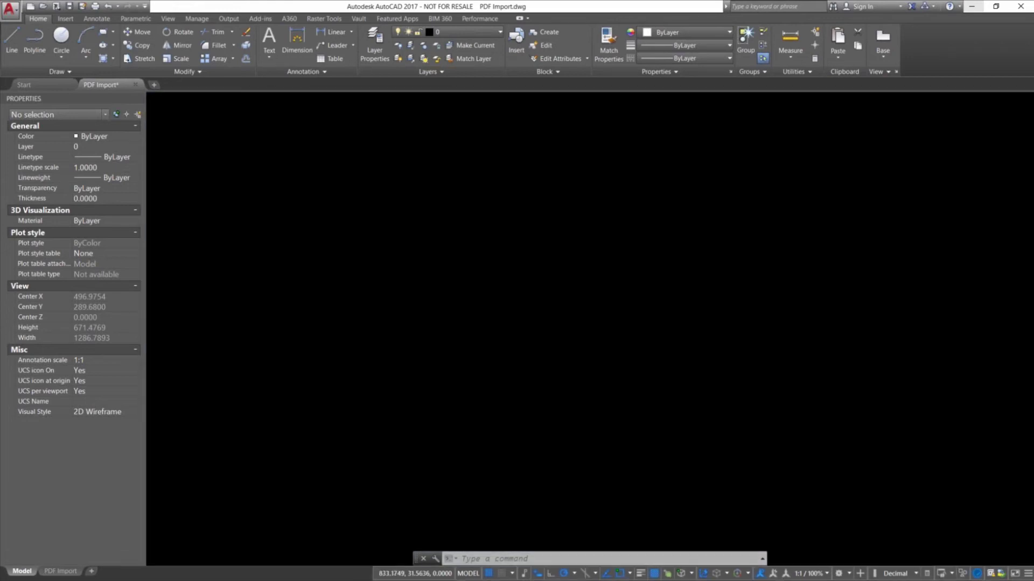
Zoom out to clear the stray lines and centre the Sakai sheet.
scroll(850, 521, "up", 2)
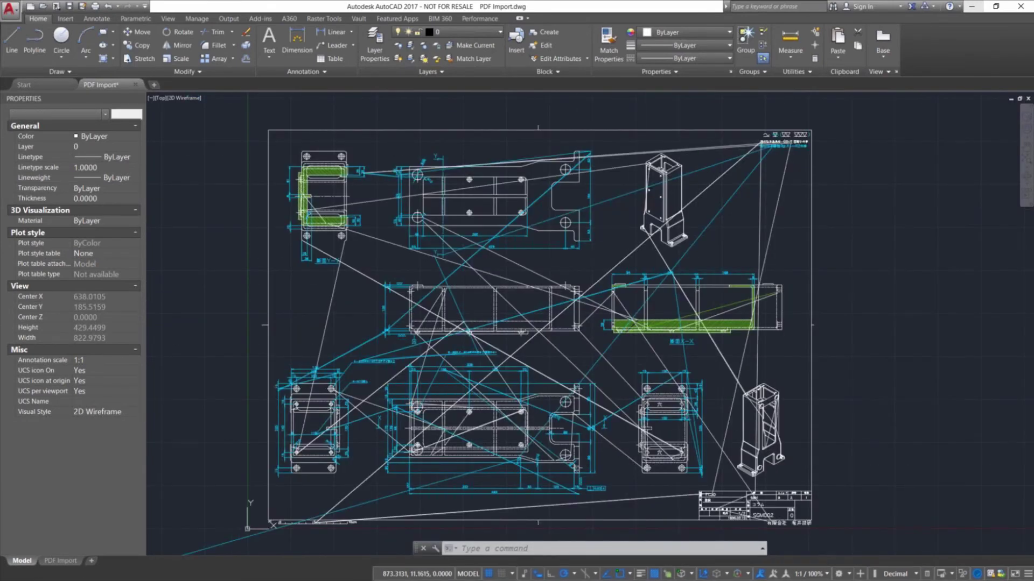
scroll(853, 535, "down", 3)
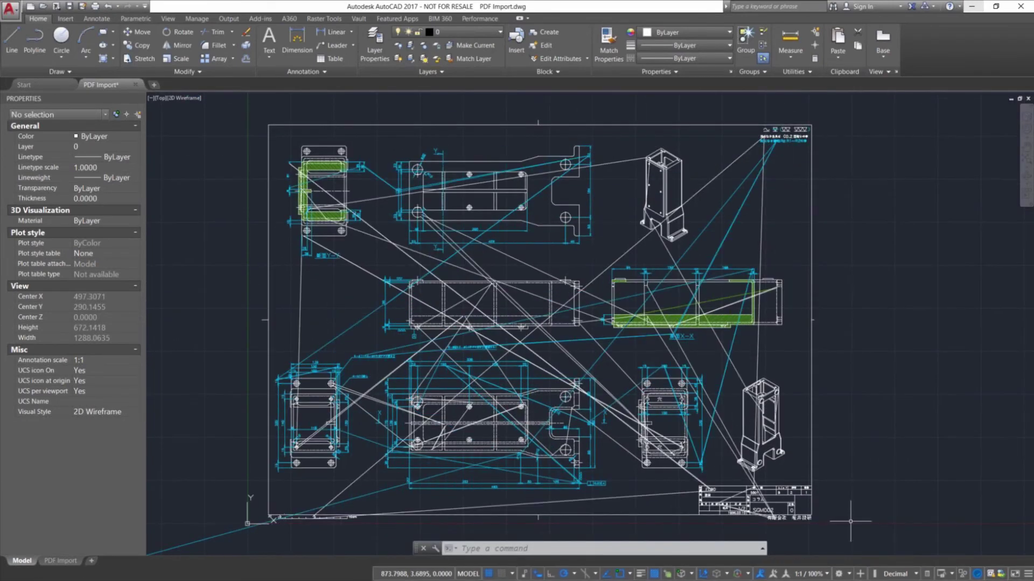
middle_click_drag(853, 535, 766, 418)
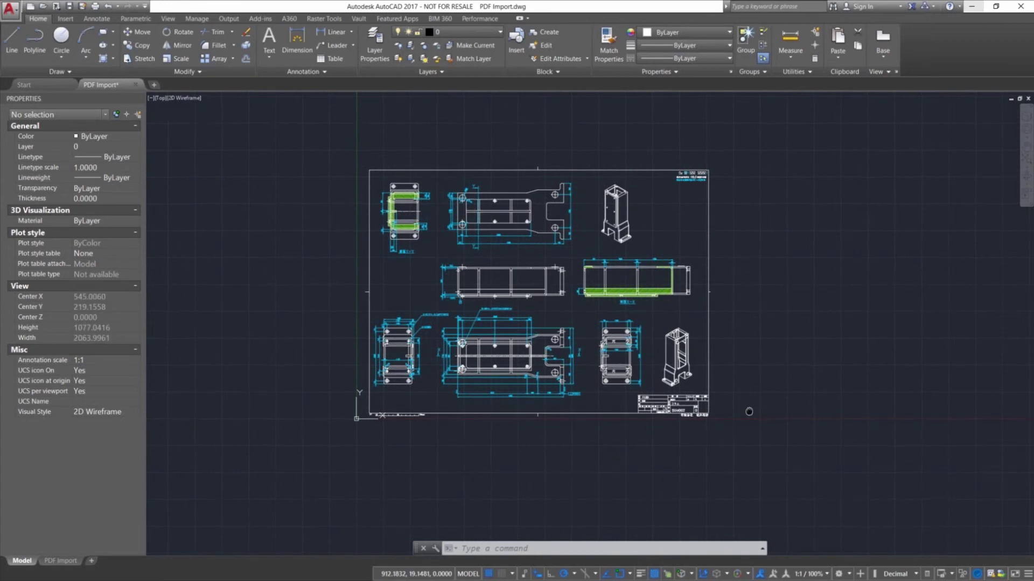
middle_click_drag(747, 453, 771, 476)
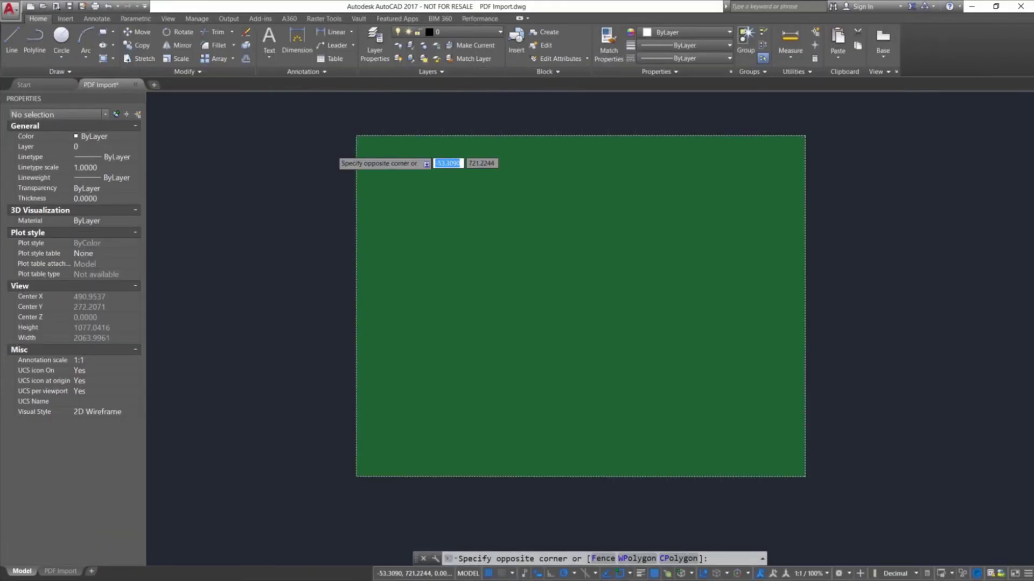
Erase all 5153 objects of the previously imported drawing.
left_click(335, 150)
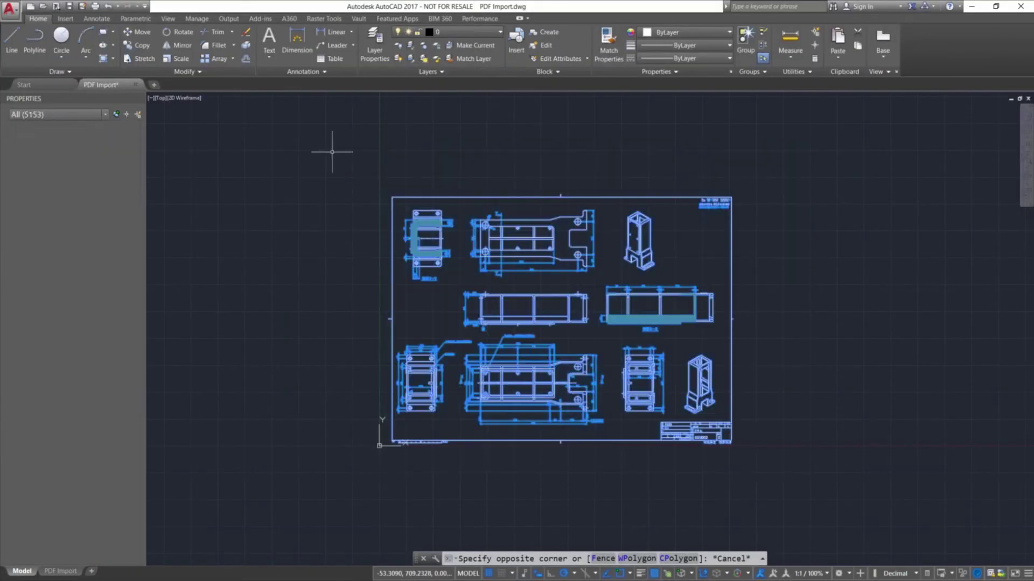
right_click(433, 225)
left_click(455, 280)
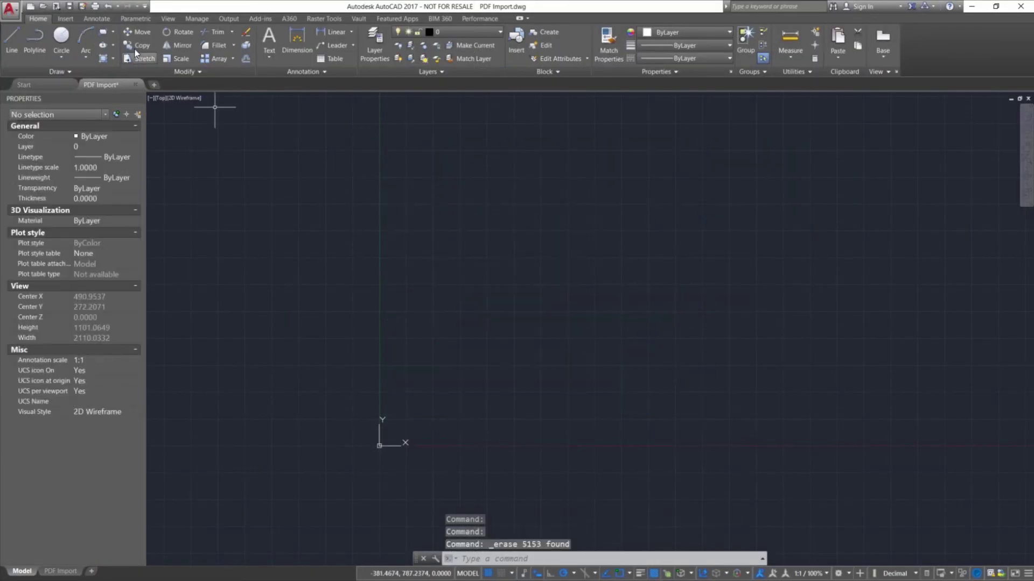
Import Joint.pdf as geometry using PDF Import's File option.
left_click(65, 19)
left_click(400, 43)
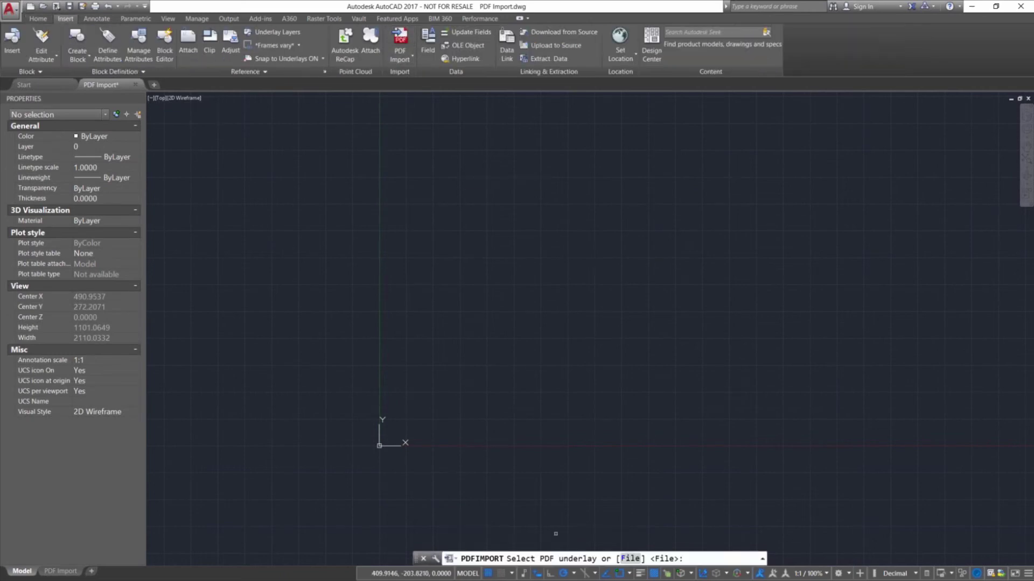
type("f")
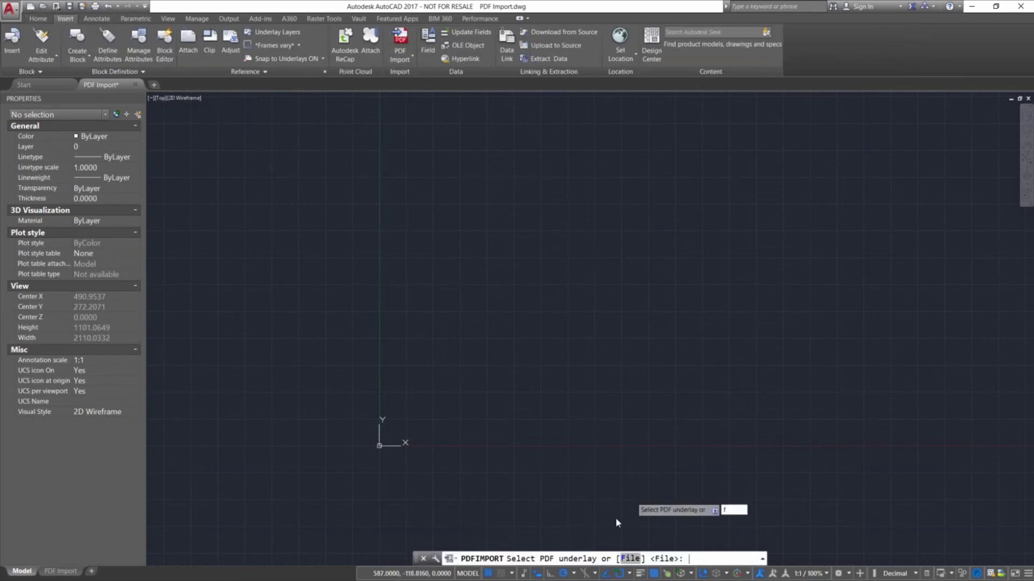
key("Return")
double_click(327, 156)
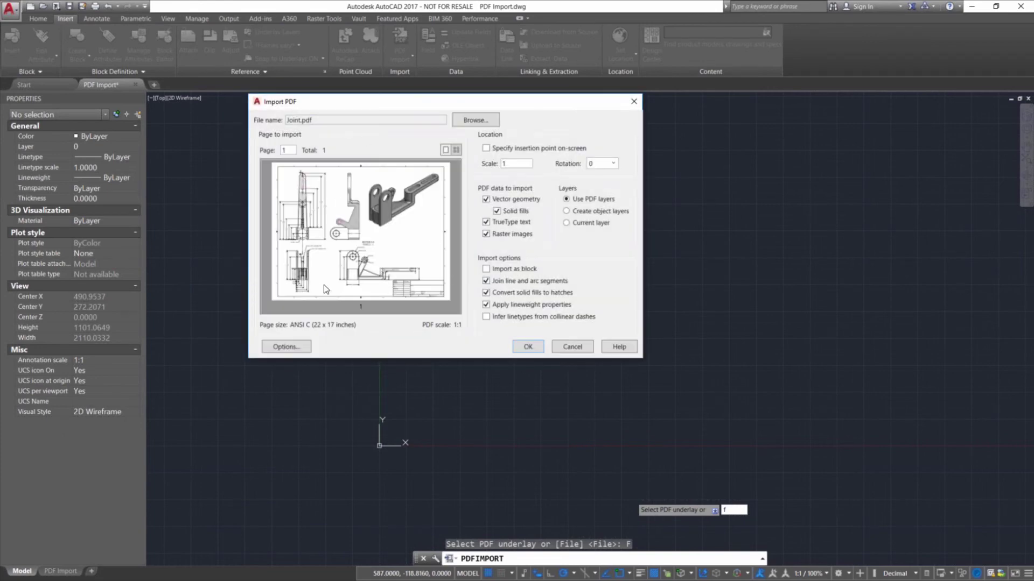
left_click(529, 349)
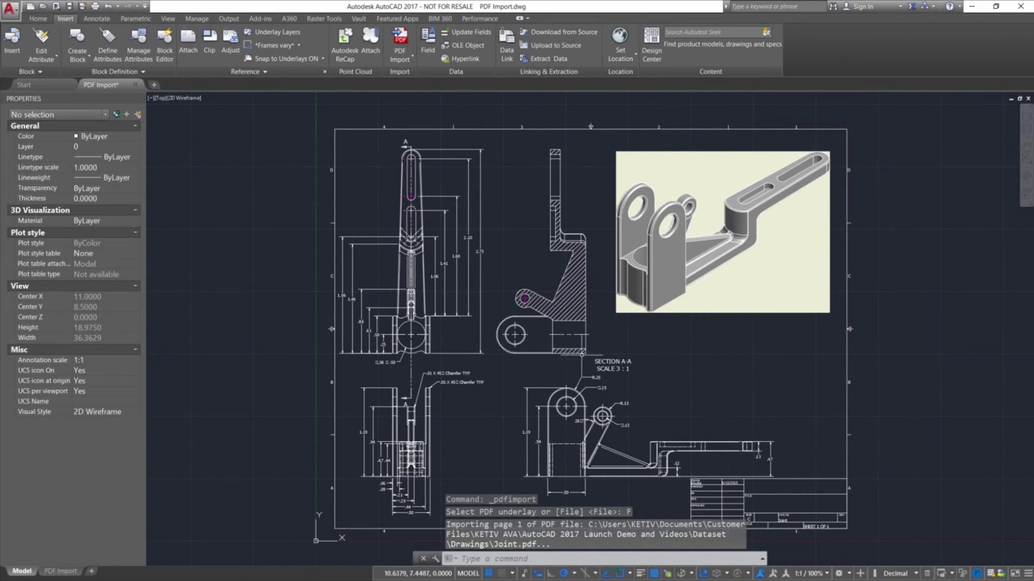
scroll(581, 357, "up", 2)
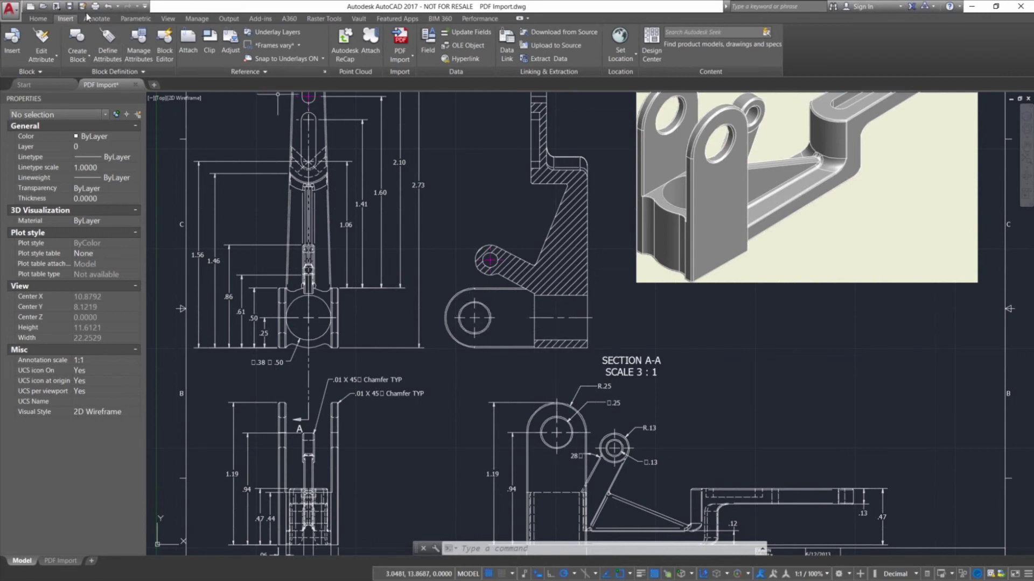
left_click(47, 20)
left_click(450, 31)
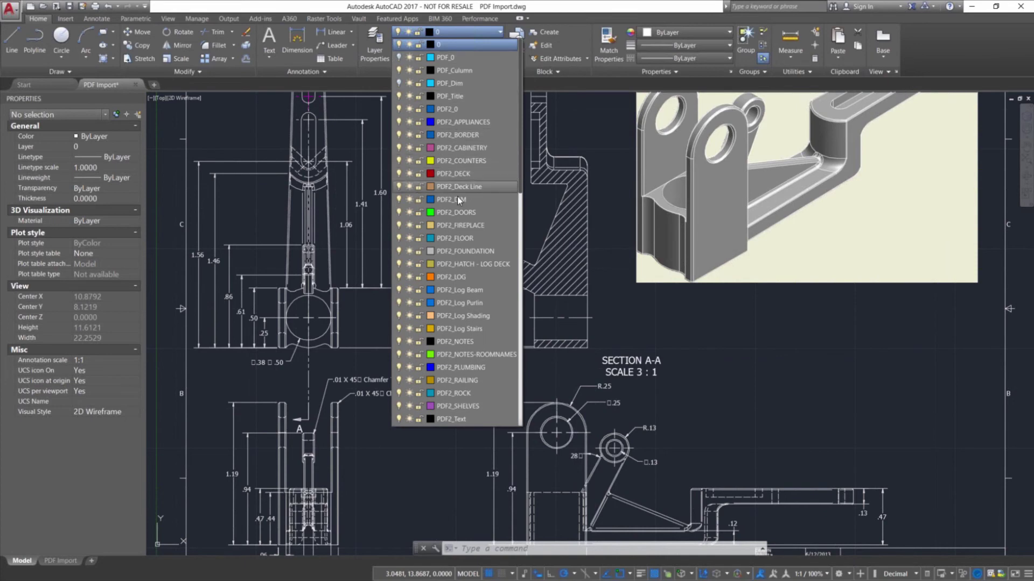
scroll(464, 258, "down", 2)
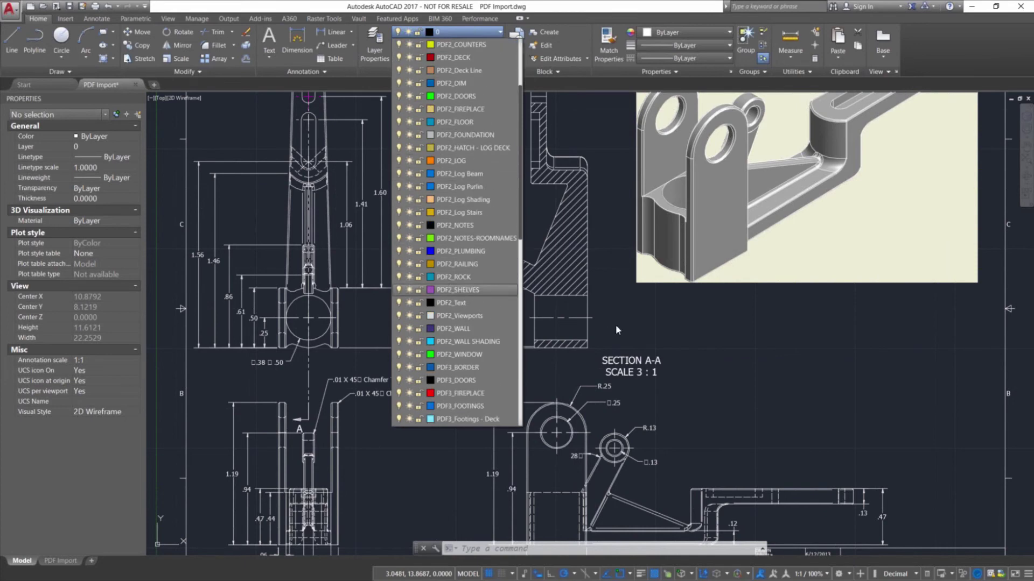
left_click(664, 323)
scroll(659, 345, "down", 6)
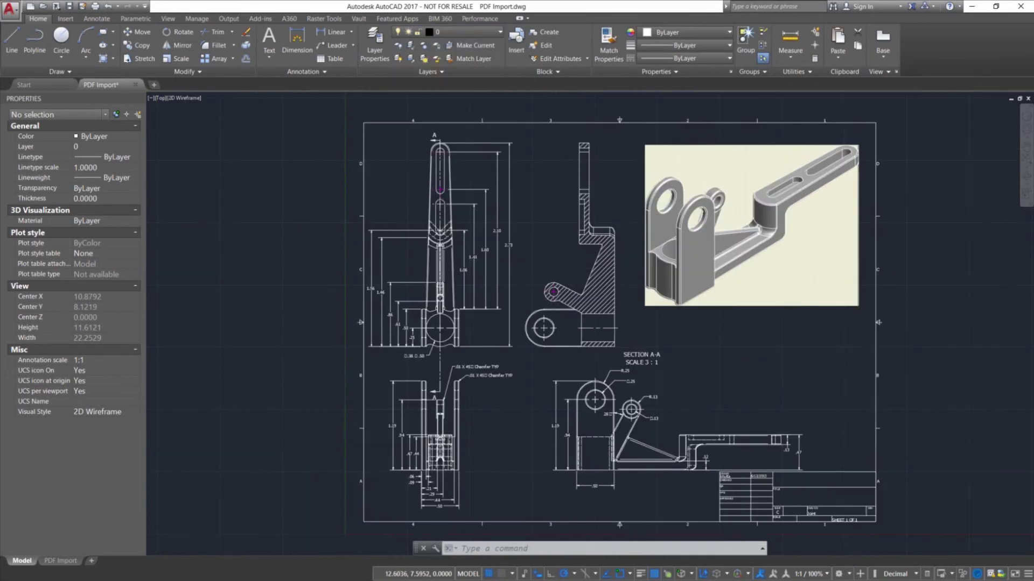
scroll(704, 373, "up", 4)
scroll(765, 488, "up", 5)
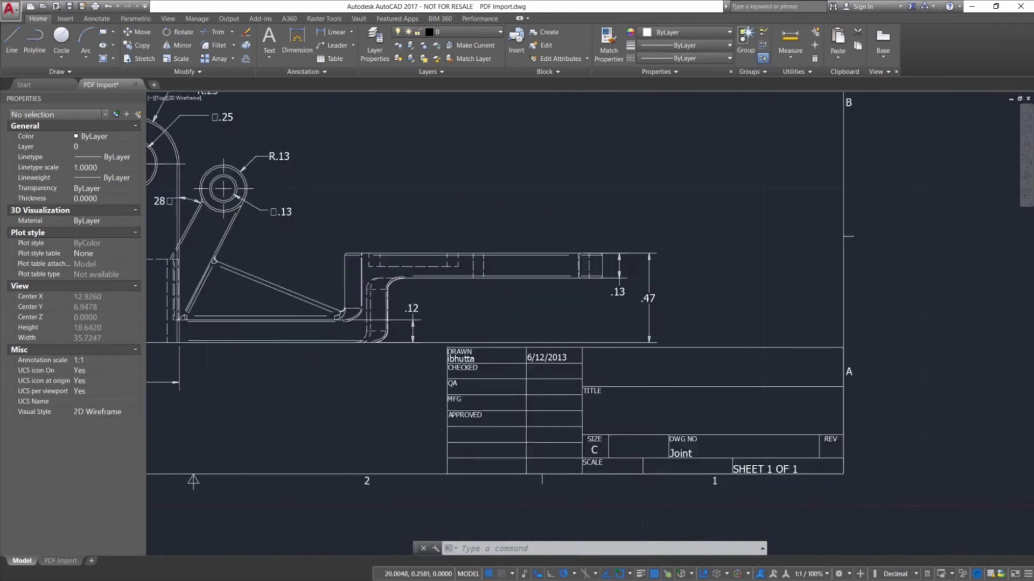
Delete the first letters of the DRAWN name, then begin editing the 6/12/2013 date text.
double_click(280, 281)
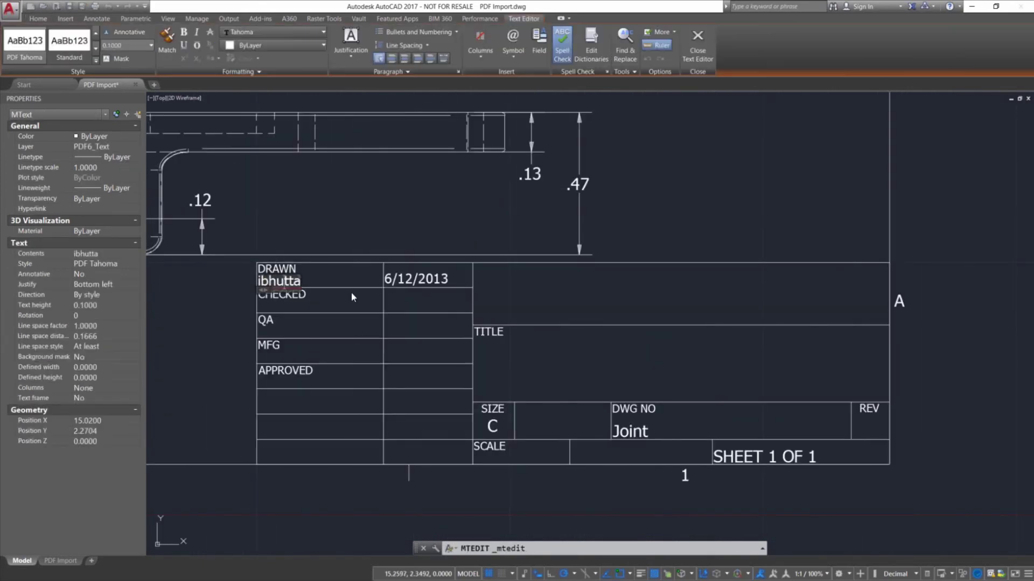
key("BackSpace")
key("BackSpace")
key("BackSpace")
key("BackSpace")
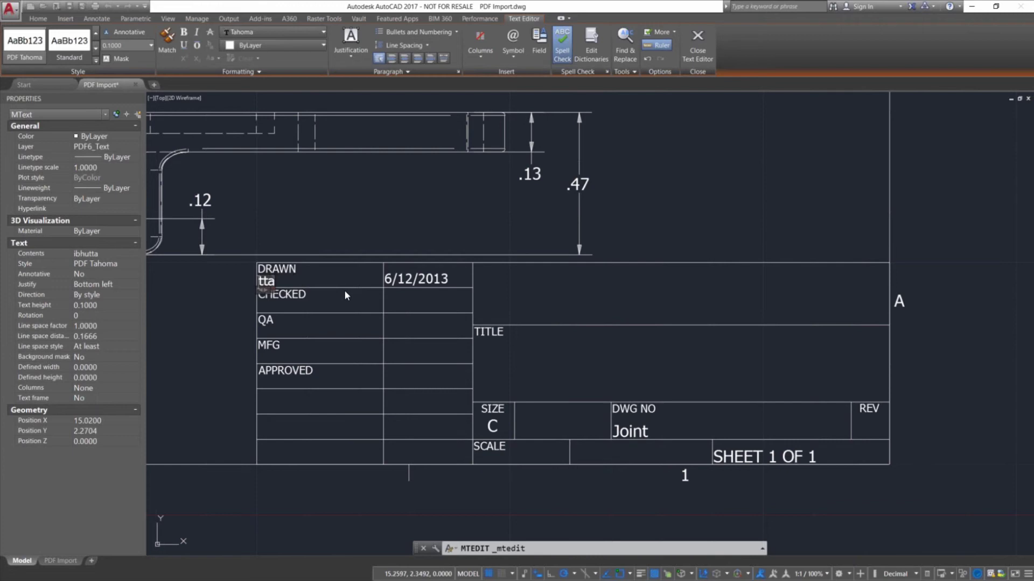
left_click(415, 279)
double_click(415, 279)
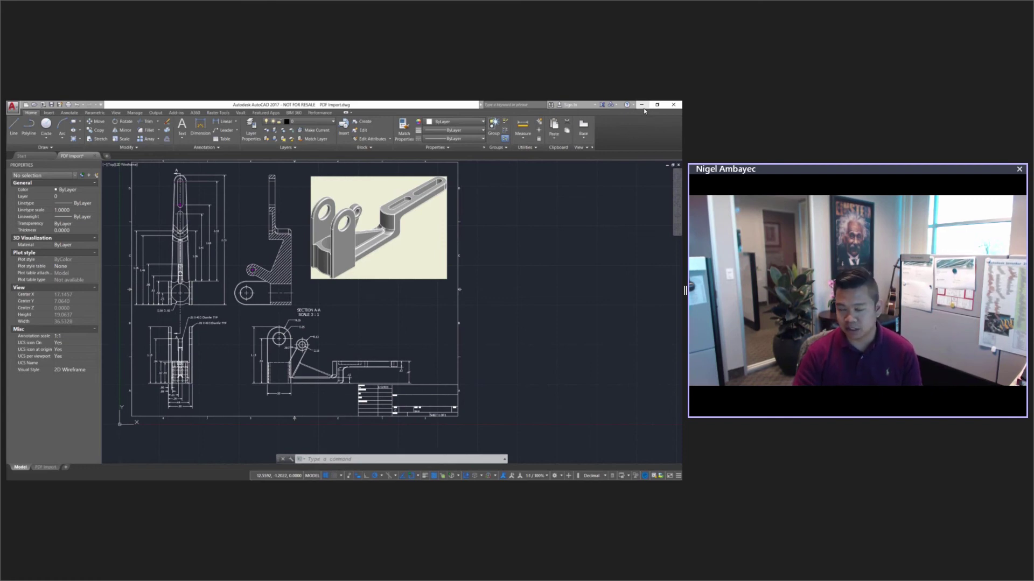
Minimize the AutoCAD window to reveal the presentation slide.
left_click(643, 109)
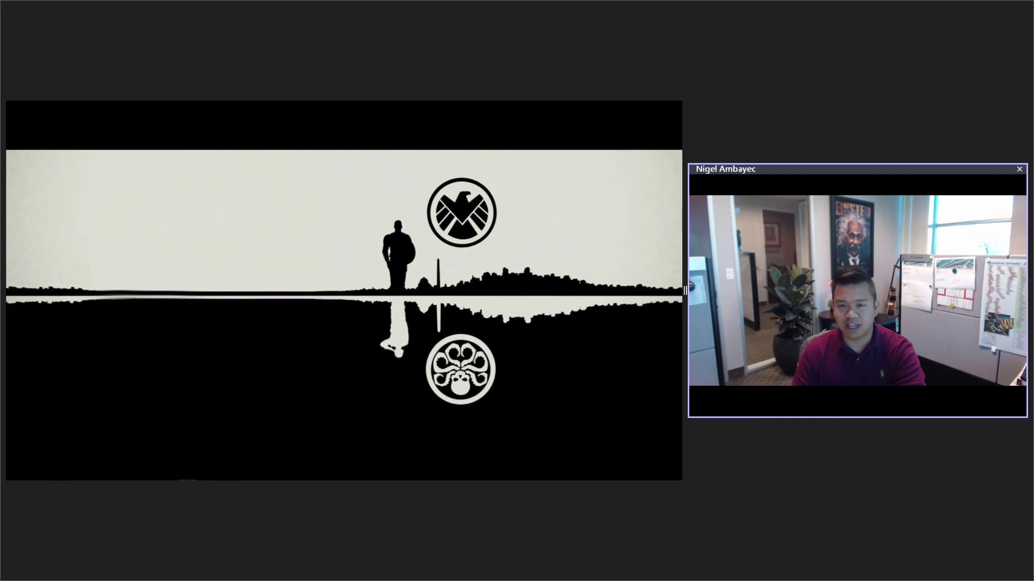
Exit the slideshow to show the Dive into Industry Collections webcast page.
key("alt+F4")
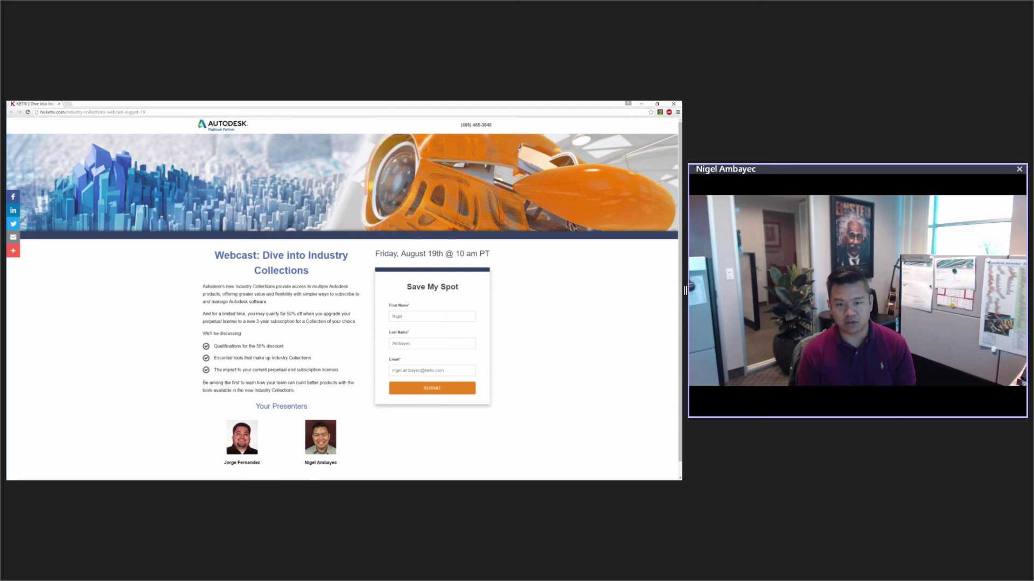
Minimize the Chrome webcast registration window to get back to the Joint sheet in AutoCAD.
left_click(77, 112)
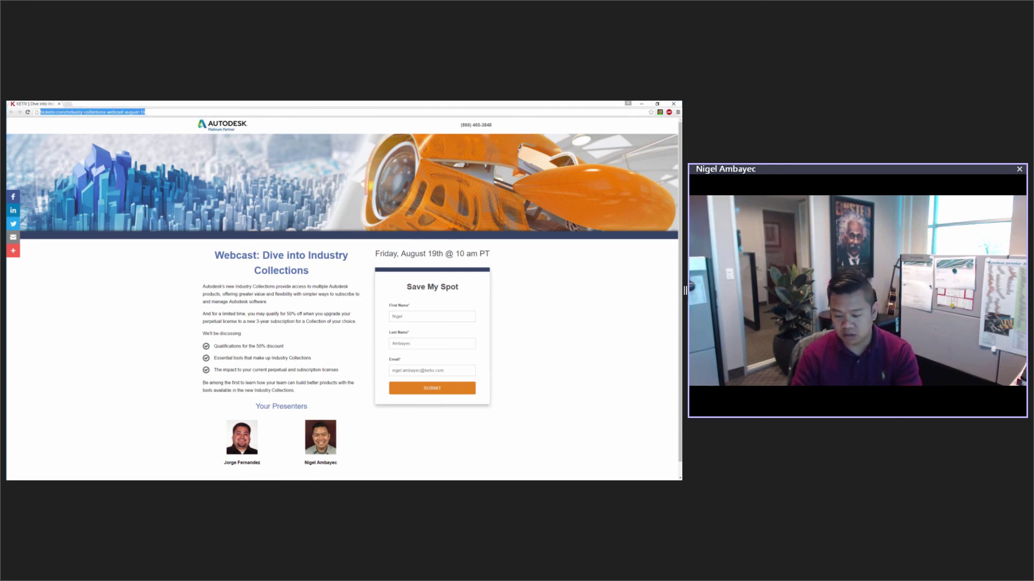
key("alt+Tab")
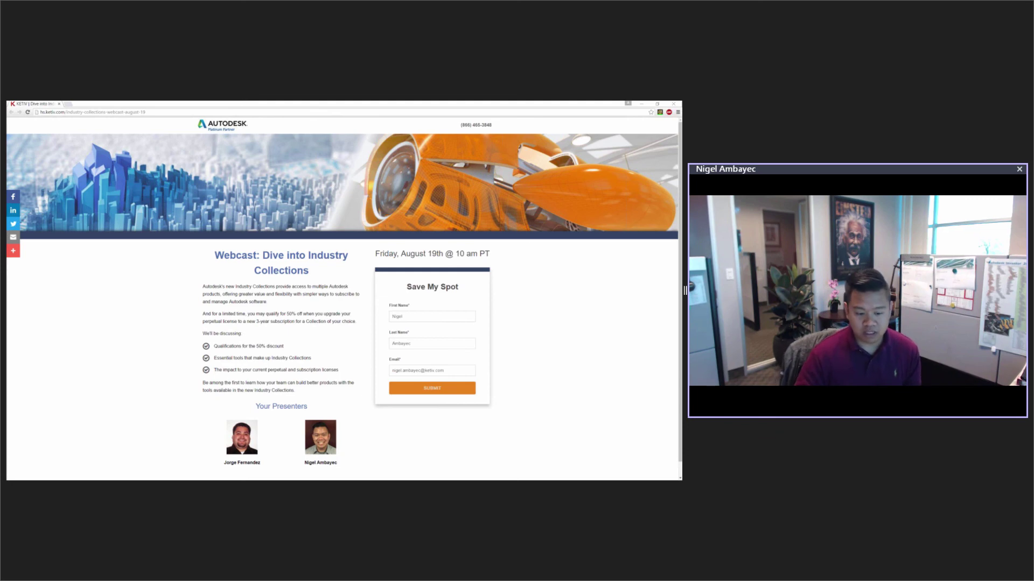
left_click(641, 104)
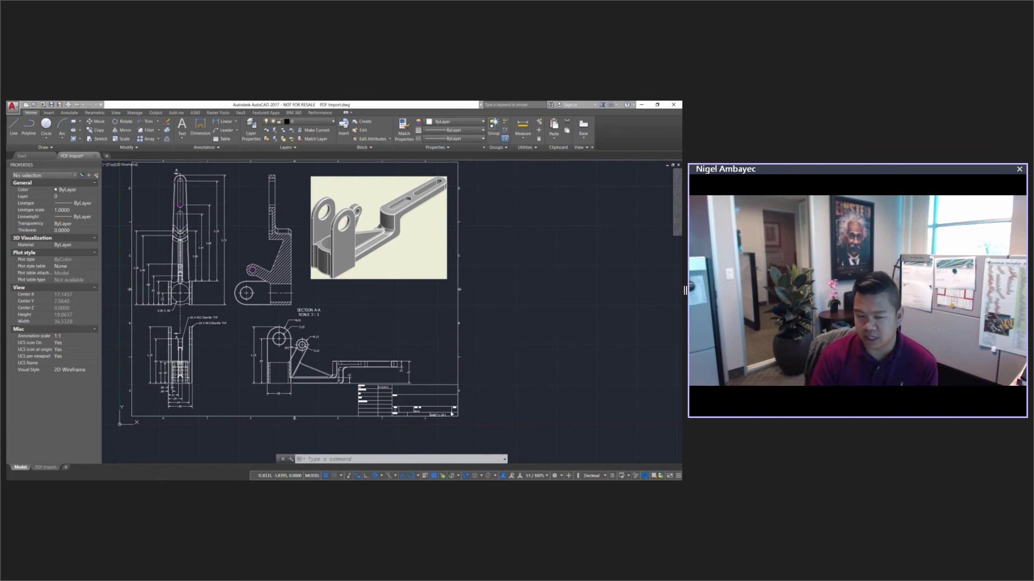
Turn Hardware Acceleration off in the 3DCONFIG Graphics Performance dialog and close it.
left_click(371, 457)
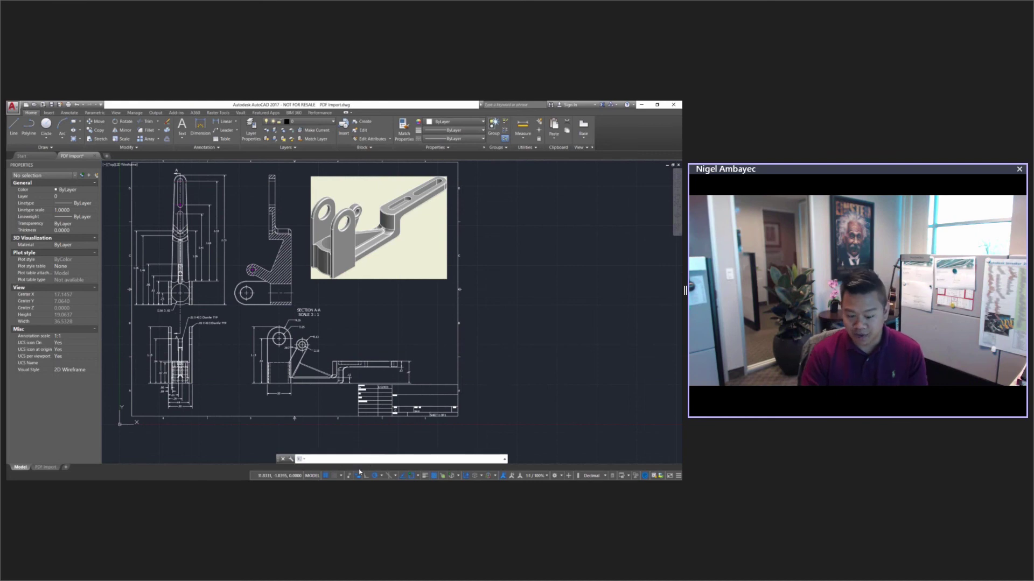
type("3dconfig")
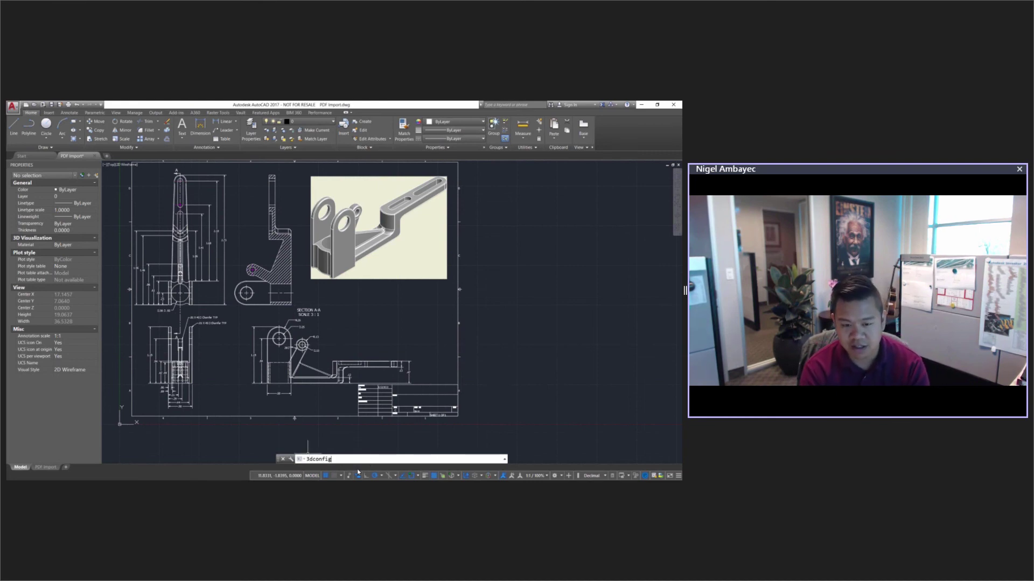
key("Return")
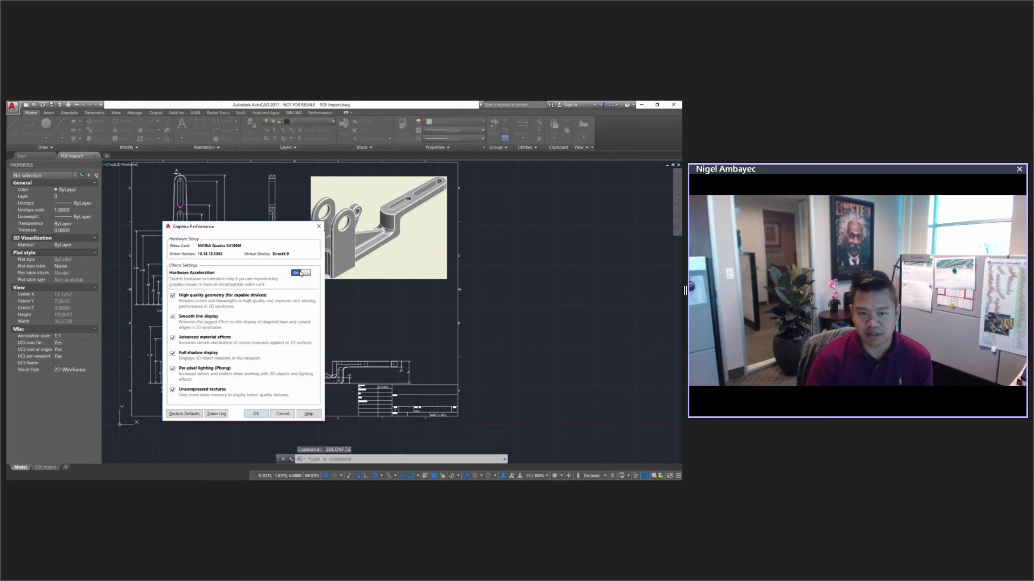
left_click(300, 273)
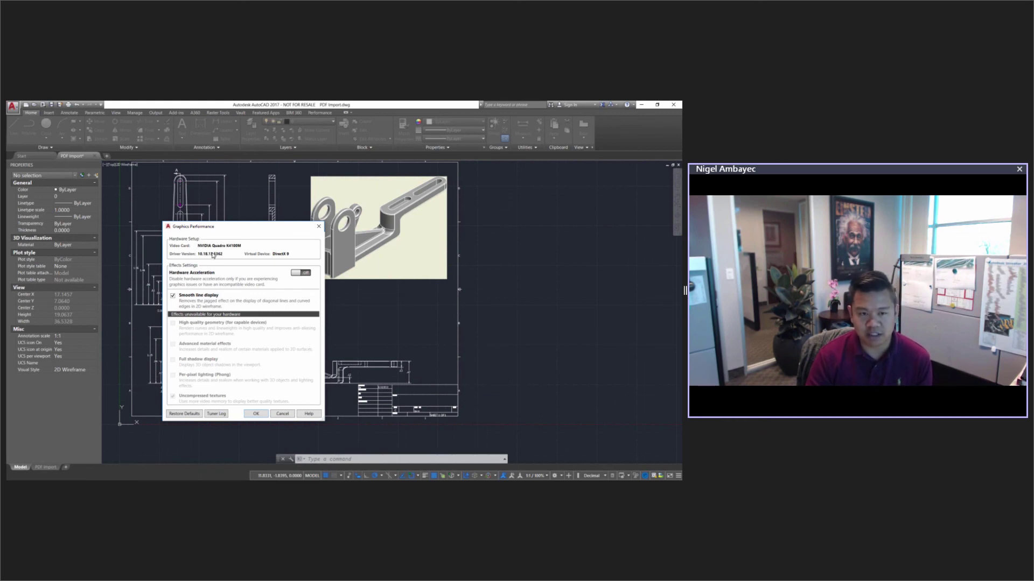
left_click(319, 227)
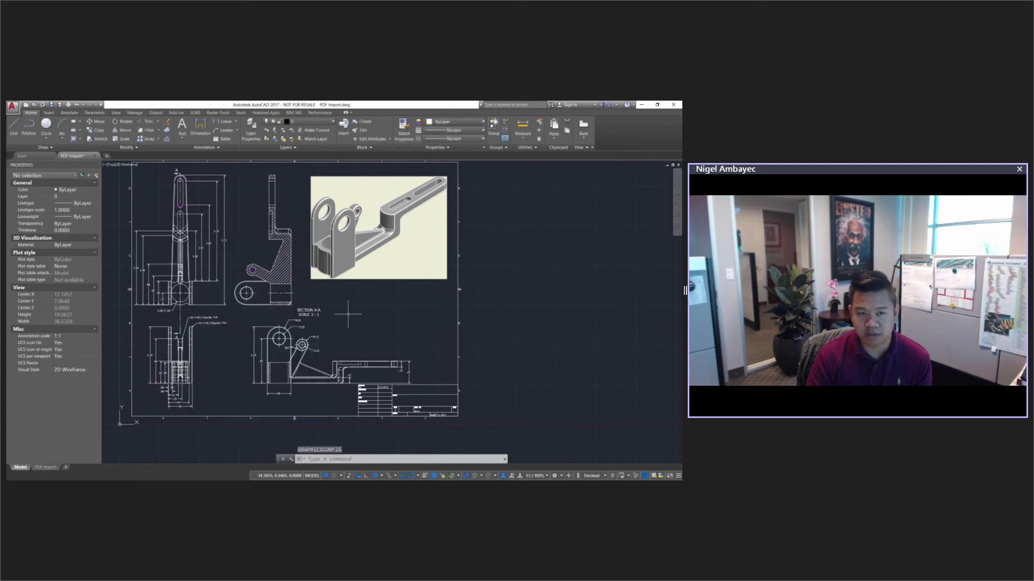
Pan the Joint sheet, then minimize AutoCAD to return to the Stay Connected slide.
middle_click_drag(347, 318, 414, 330)
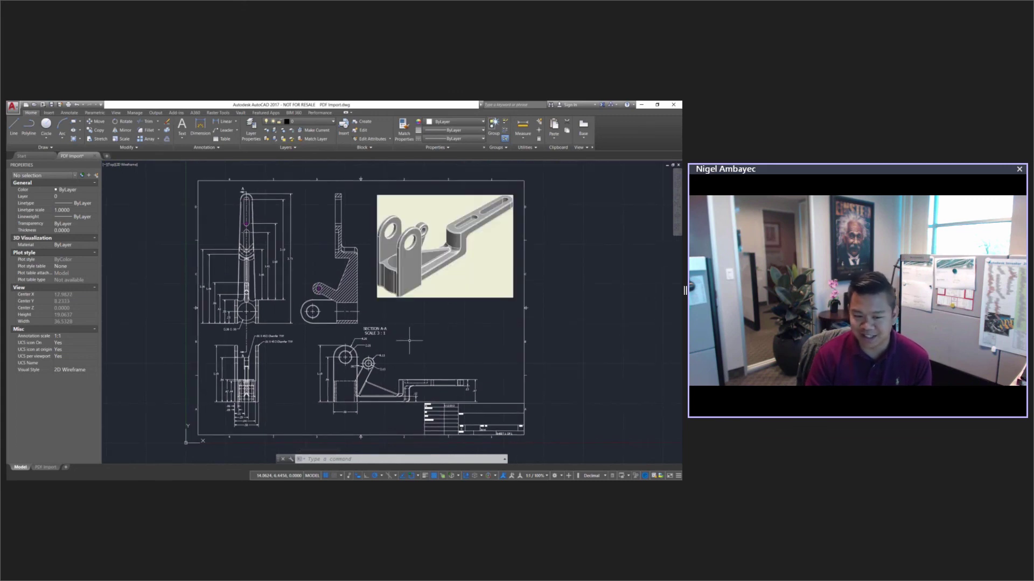
left_click(641, 105)
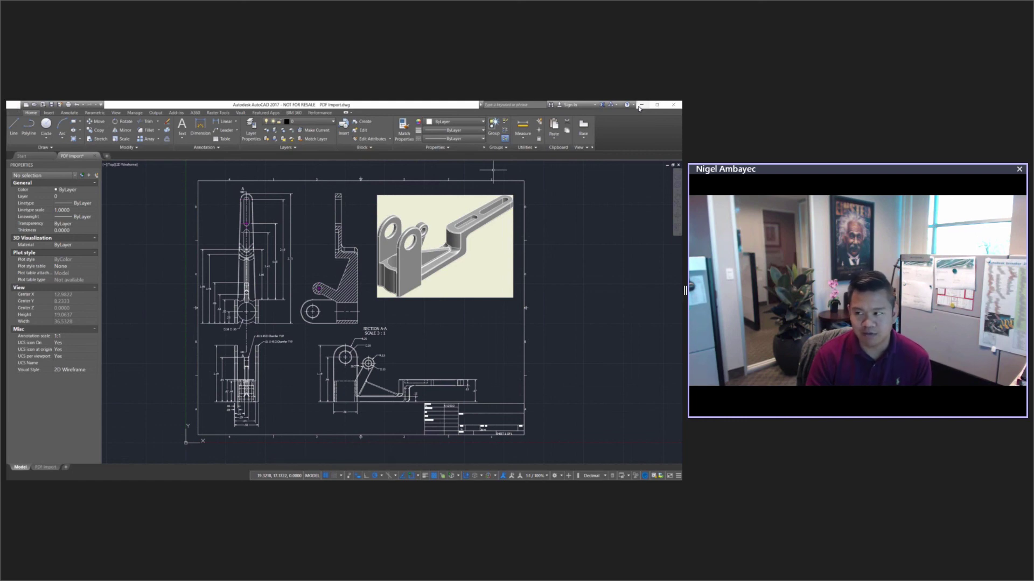